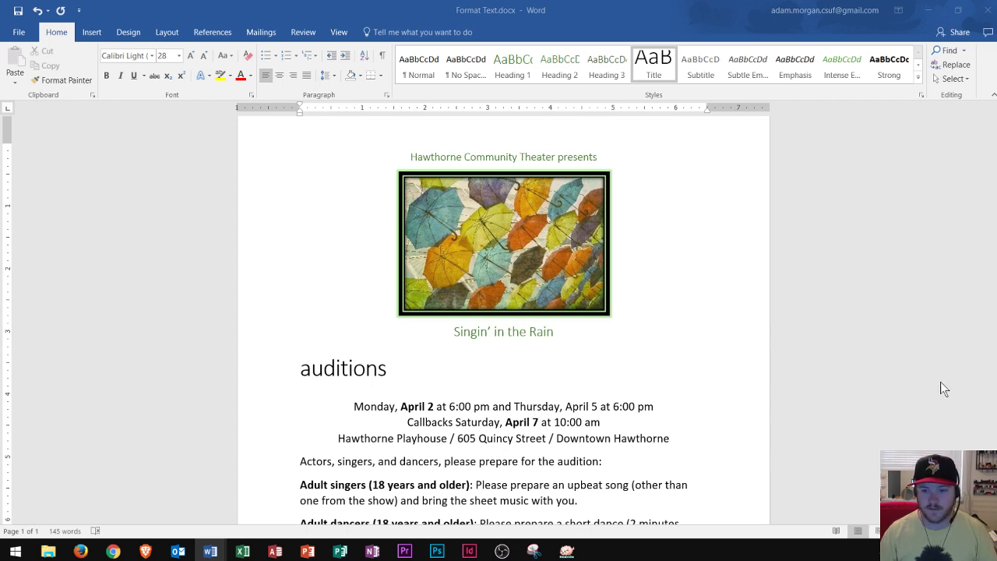
# Show the paragraph marks and other formatting symbols in the audition flyer
pyautogui.click(324, 367)
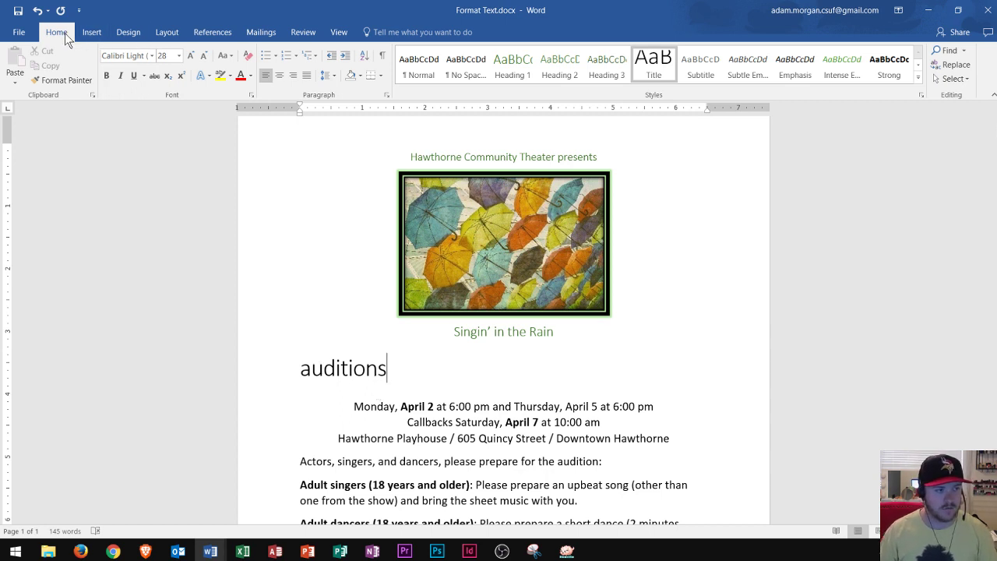
pyautogui.click(384, 56)
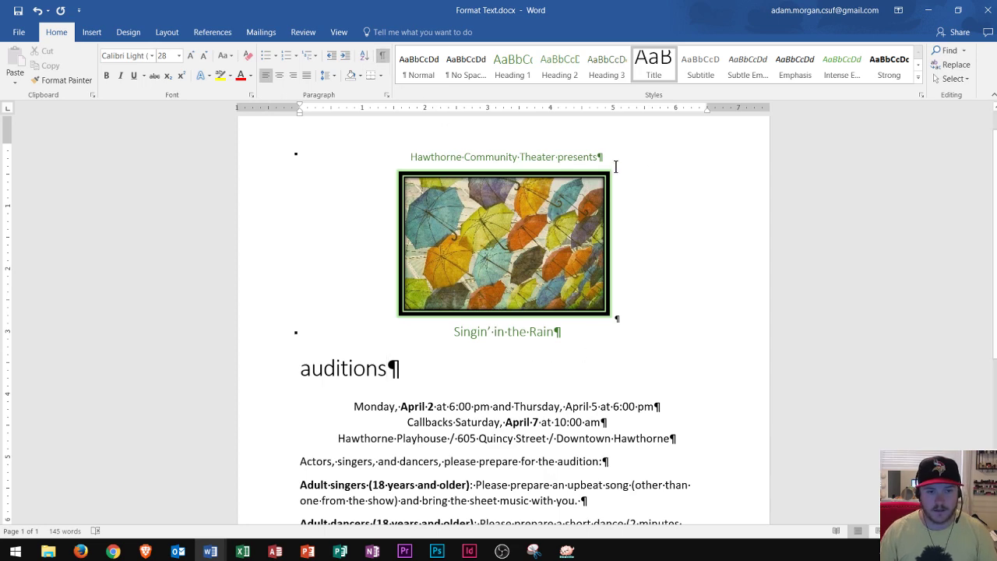
pyautogui.scroll(1, 581, 328)
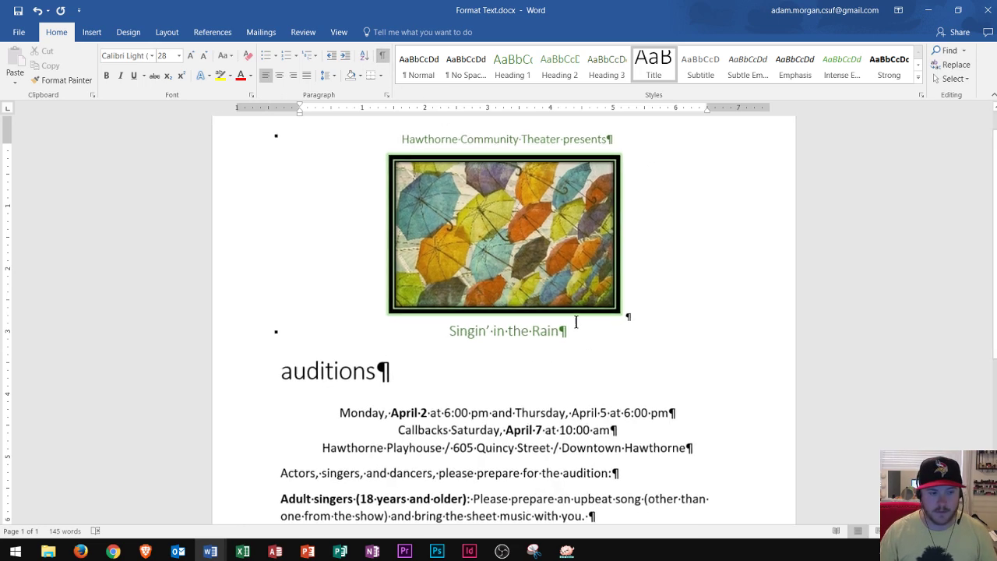
pyautogui.scroll(3, 576, 320)
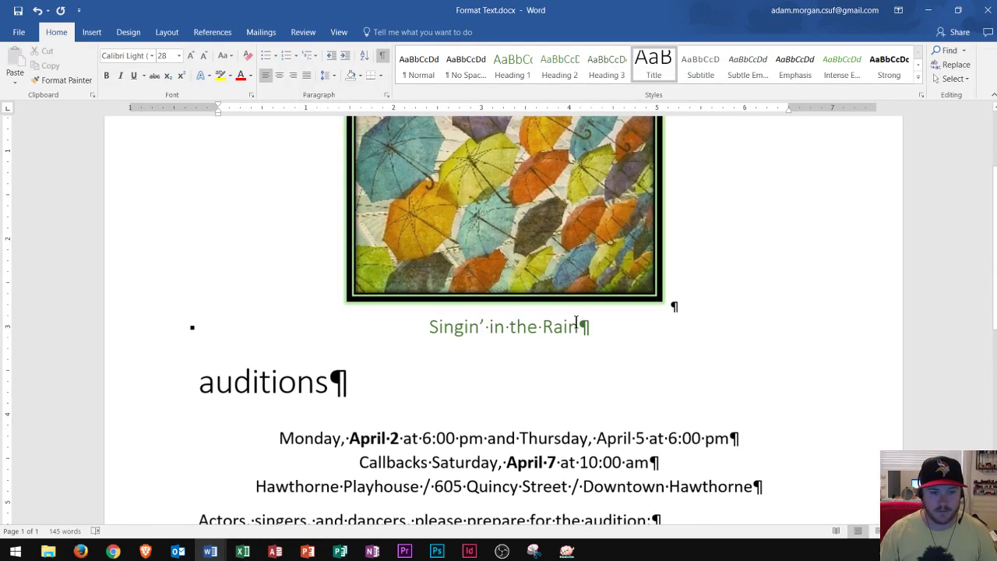
pyautogui.scroll(3, 576, 321)
pyautogui.scroll(1, 576, 321)
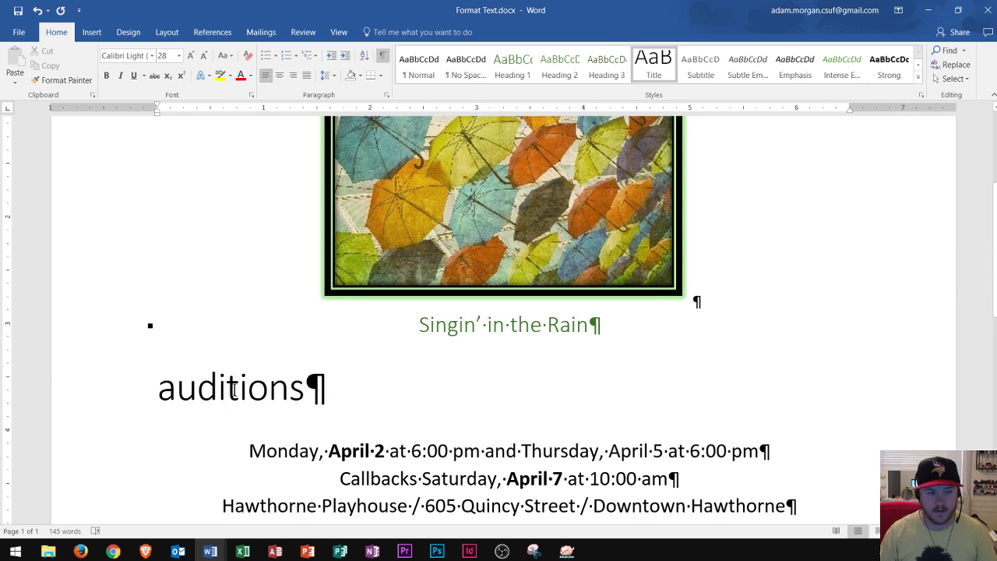
# Try out selecting the "auditions" heading, the "April 2" date, and the whole Monday and Thursday audition line
pyautogui.click(197, 386)
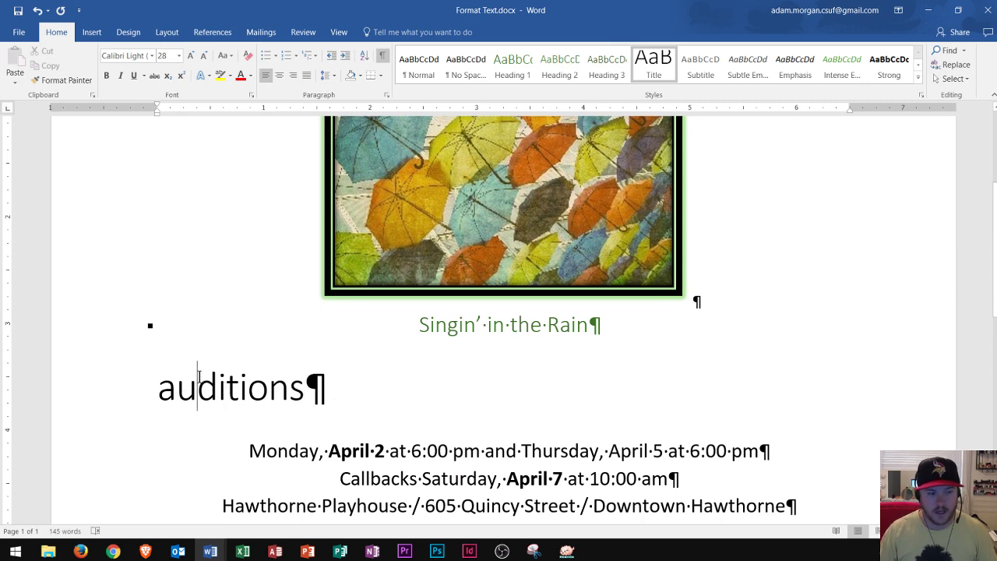
pyautogui.moveTo(159, 393); pyautogui.dragTo(320, 391)
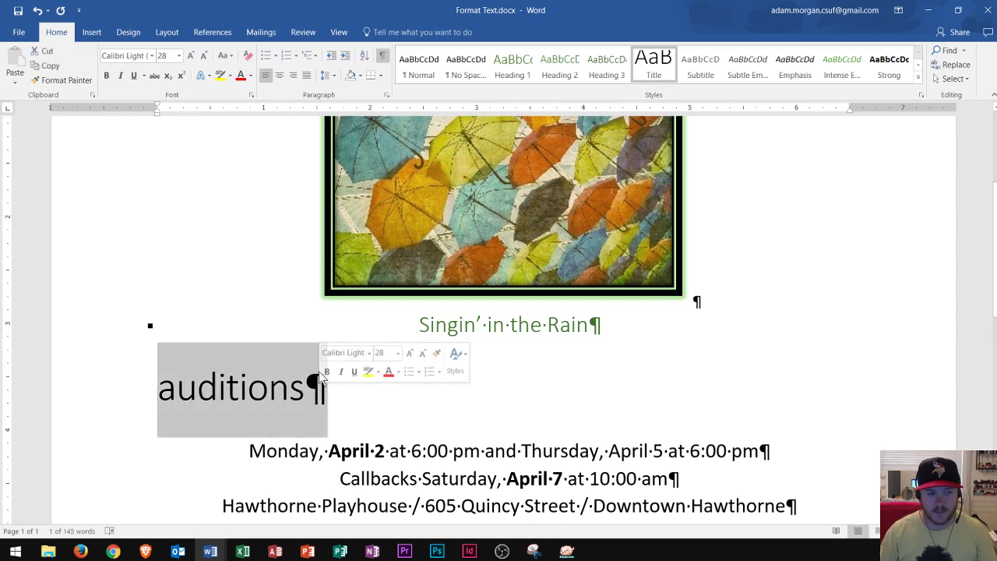
pyautogui.click(312, 392)
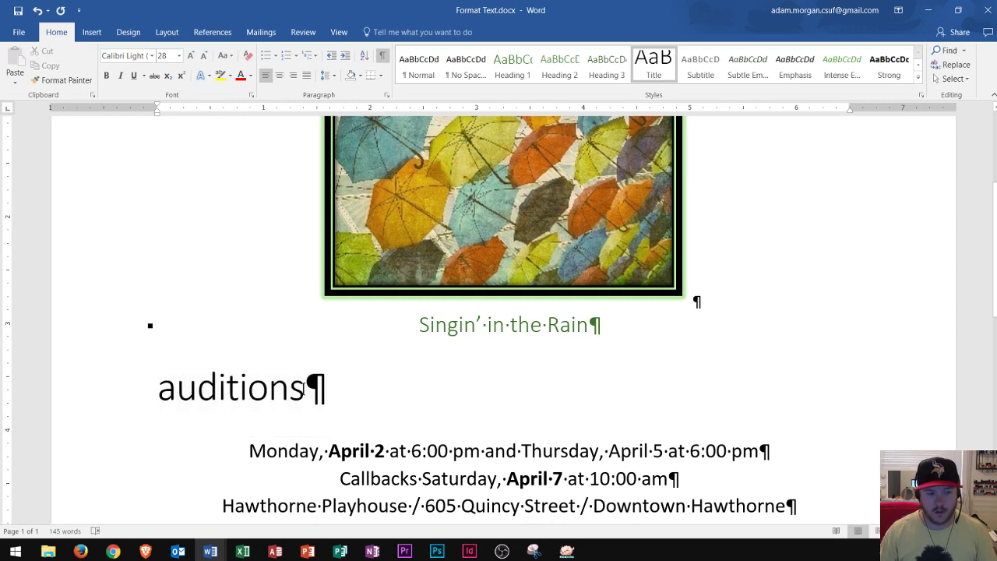
pyautogui.moveTo(312, 393); pyautogui.dragTo(161, 388)
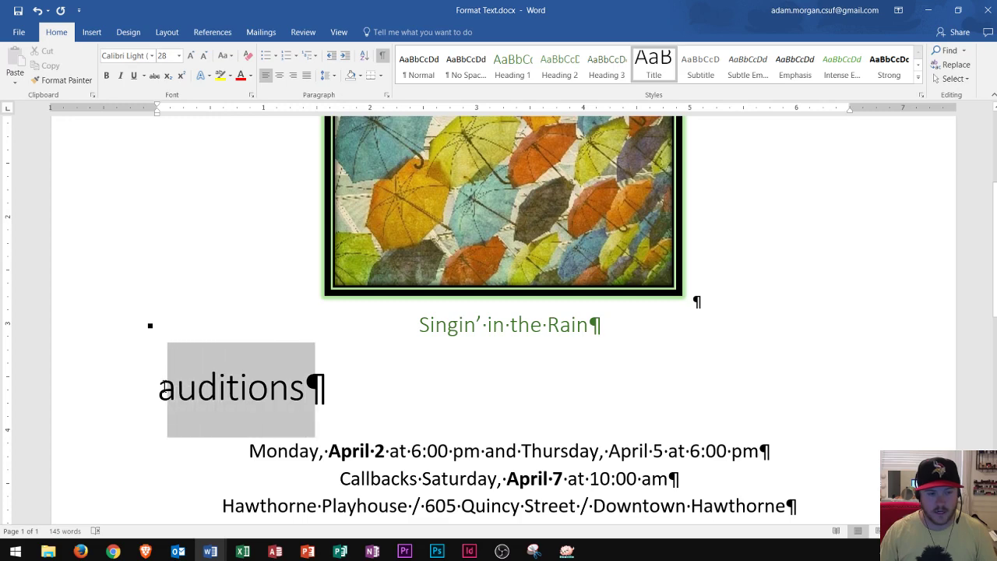
pyautogui.click(172, 403)
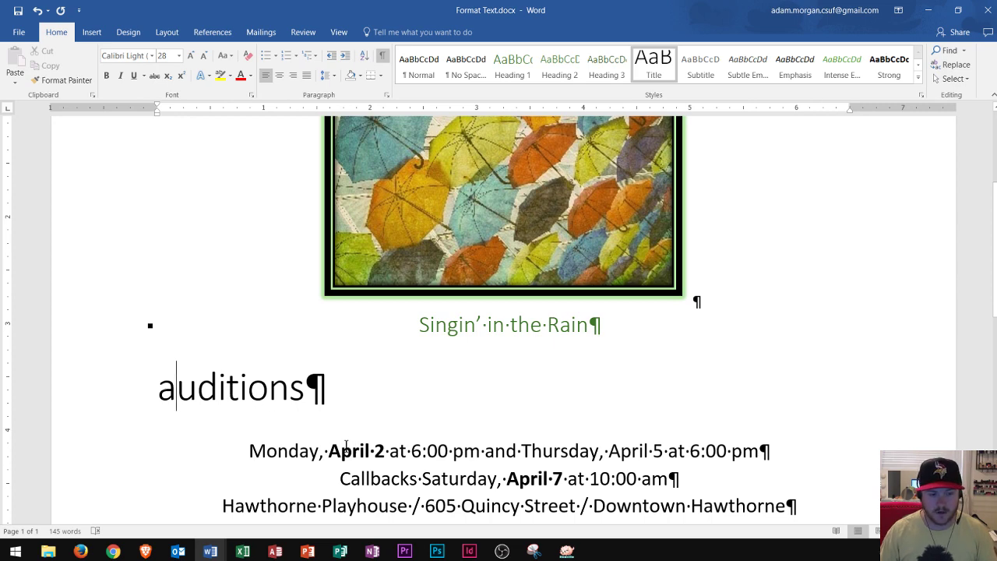
pyautogui.scroll(-3, 355, 445)
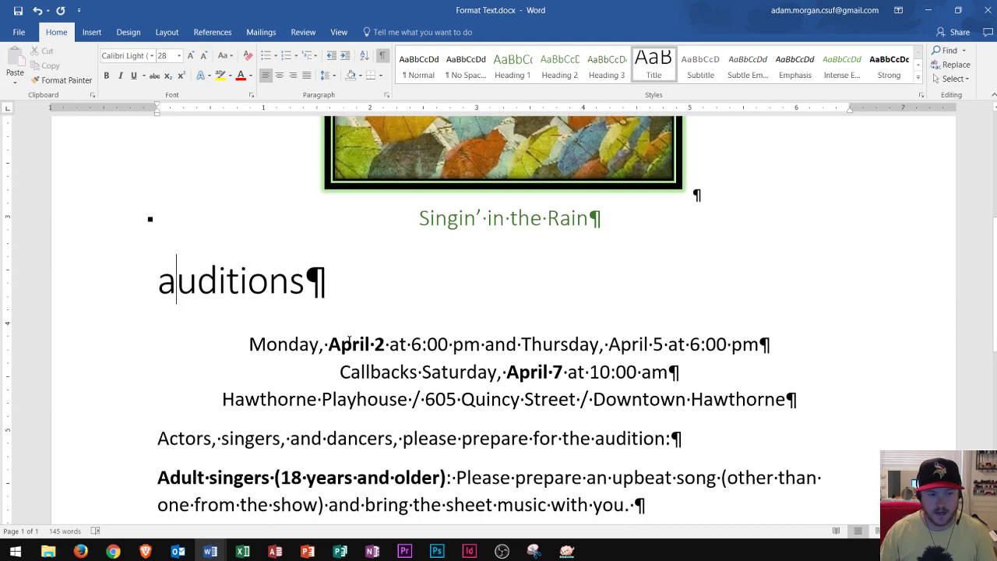
pyautogui.moveTo(328, 343); pyautogui.dragTo(385, 343)
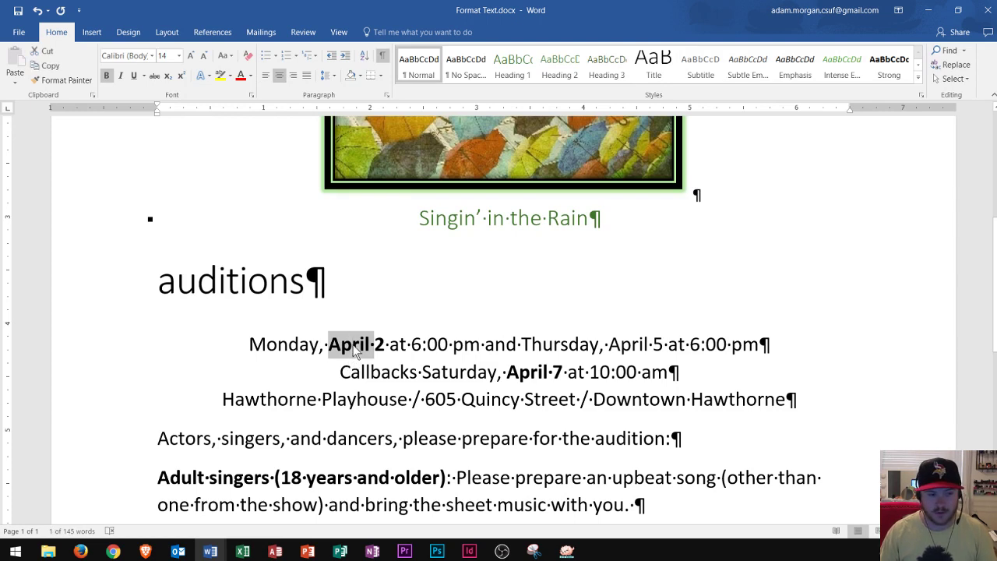
pyautogui.tripleClick(354, 351)
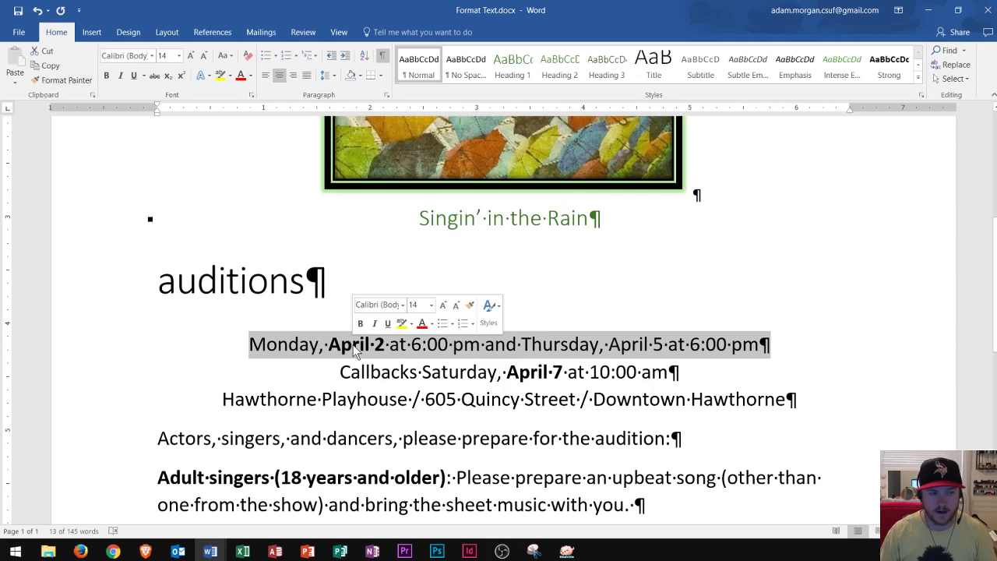
# Convert the "auditions" heading to UPPERCASE
pyautogui.click(238, 284)
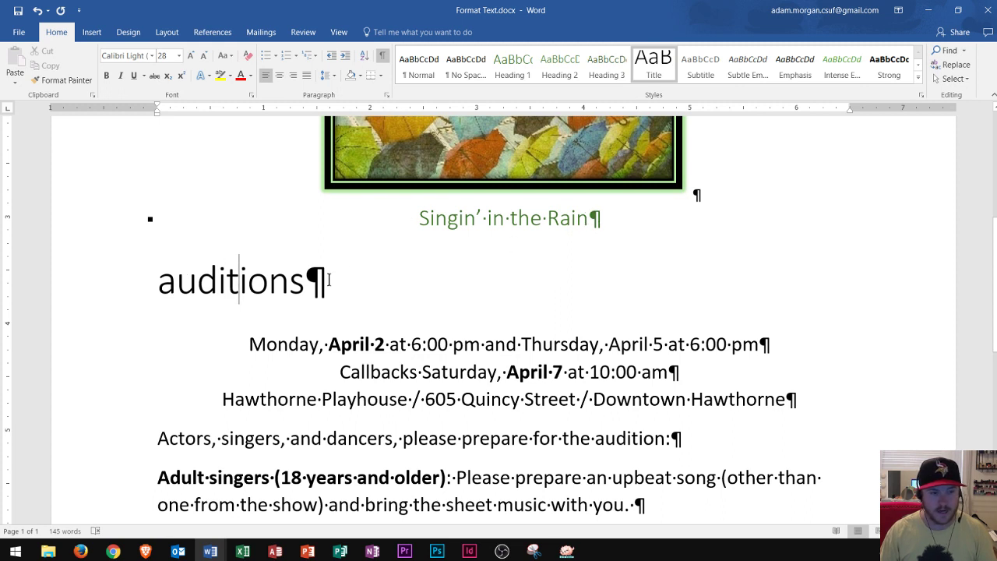
pyautogui.tripleClick(253, 285)
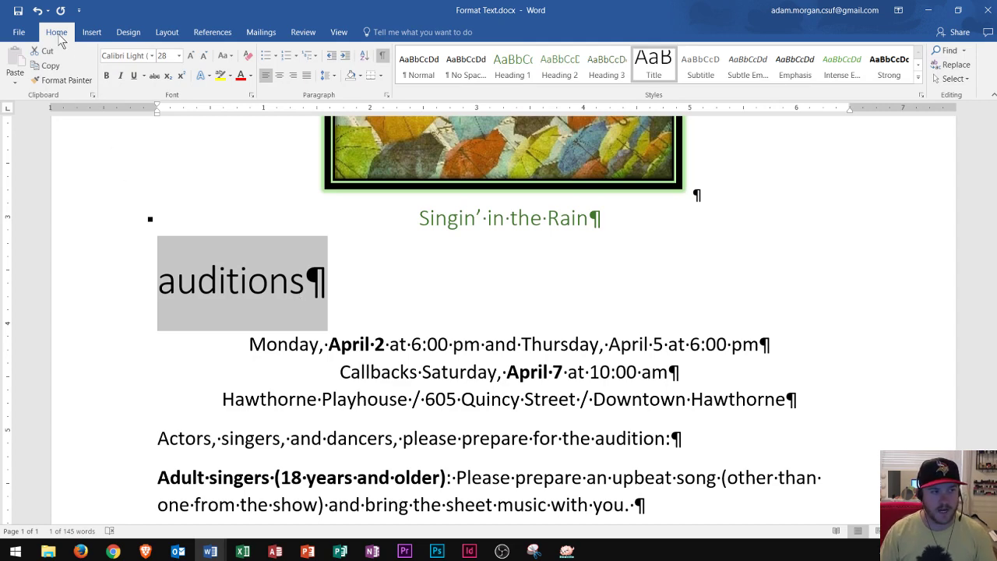
pyautogui.click(233, 59)
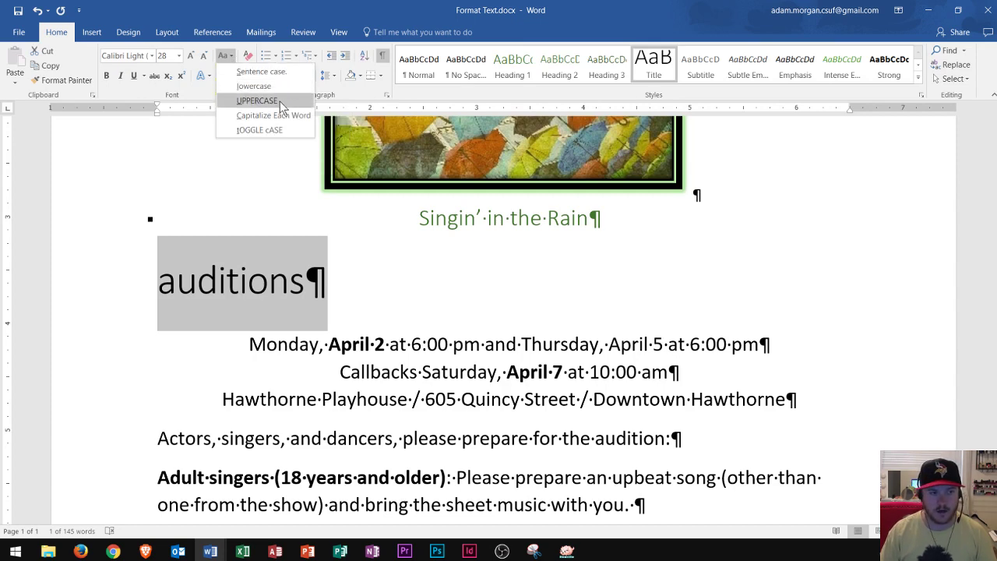
pyautogui.click(280, 101)
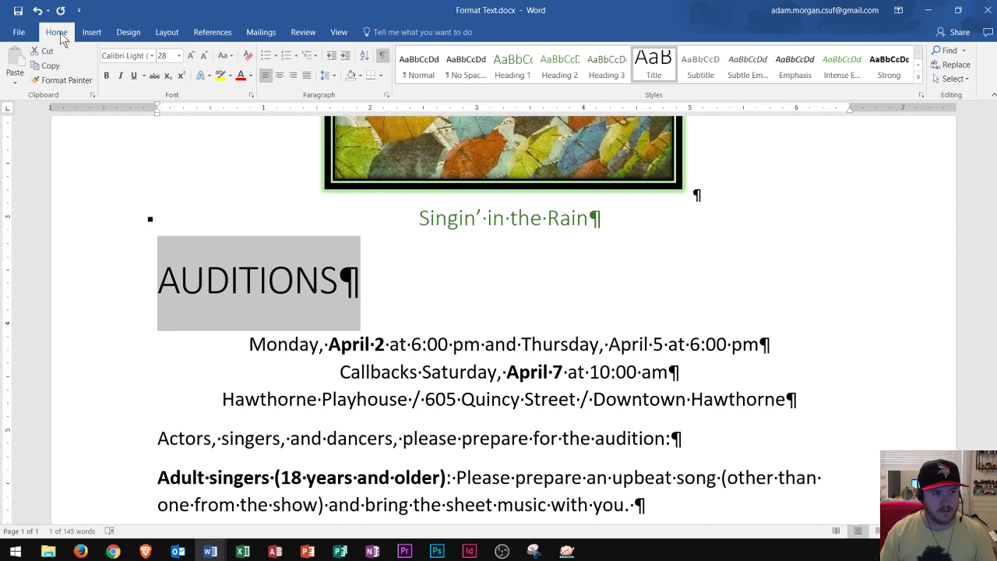
# Set the AUDITIONS heading's font size to 36 points and center it
pyautogui.click(179, 56)
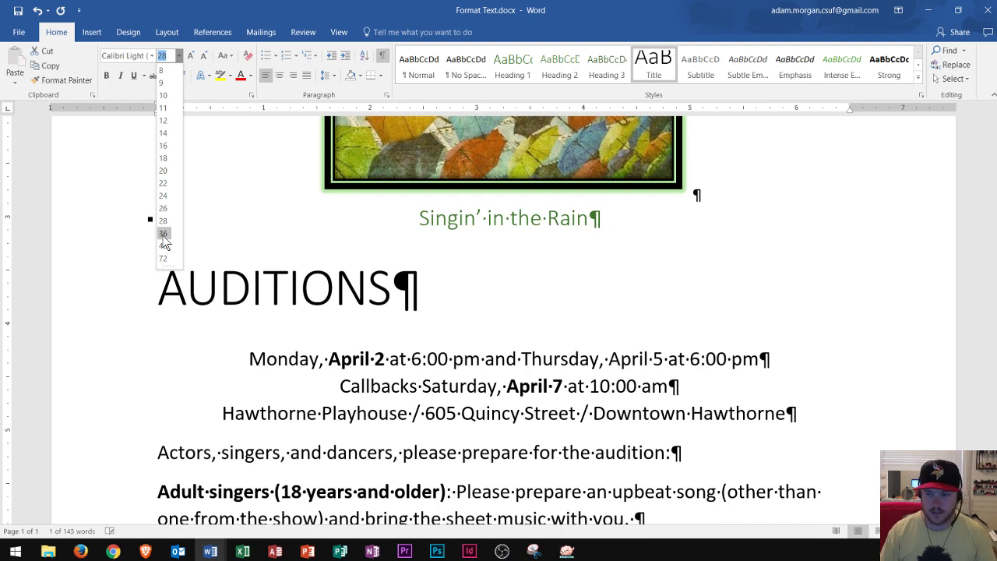
pyautogui.click(163, 235)
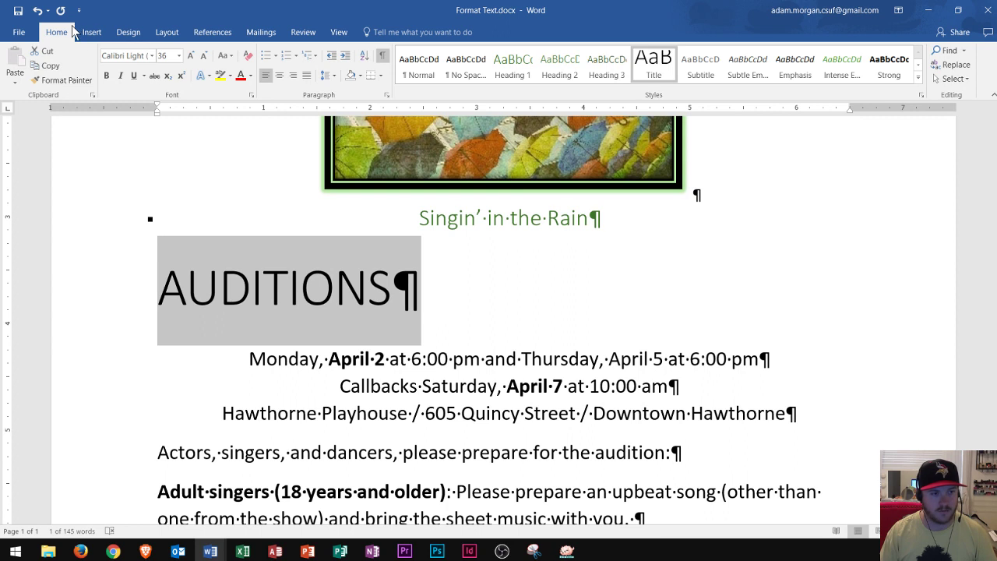
pyautogui.click(279, 75)
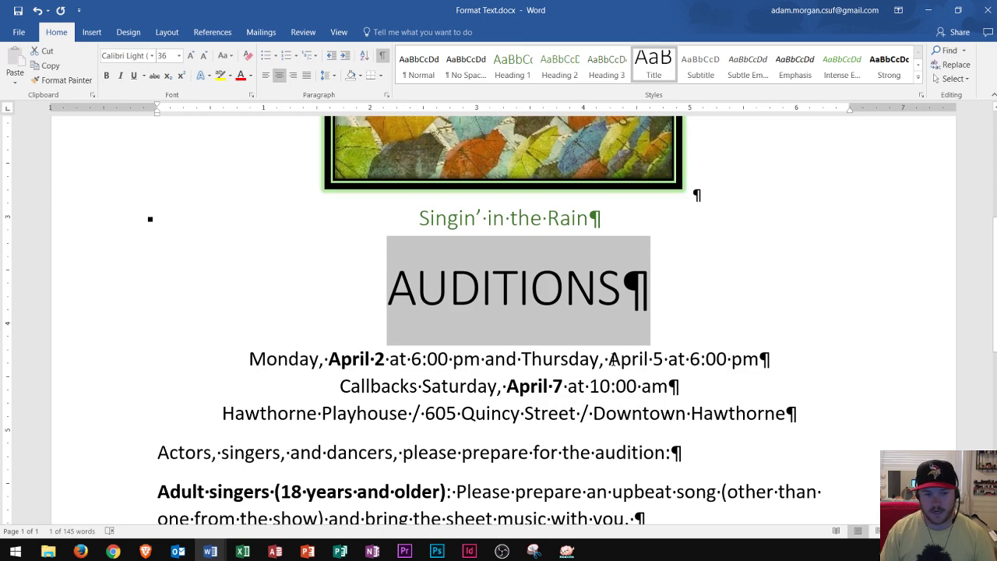
# Make the "April 5" date in the first audition line bold
pyautogui.moveTo(611, 359); pyautogui.dragTo(663, 360)
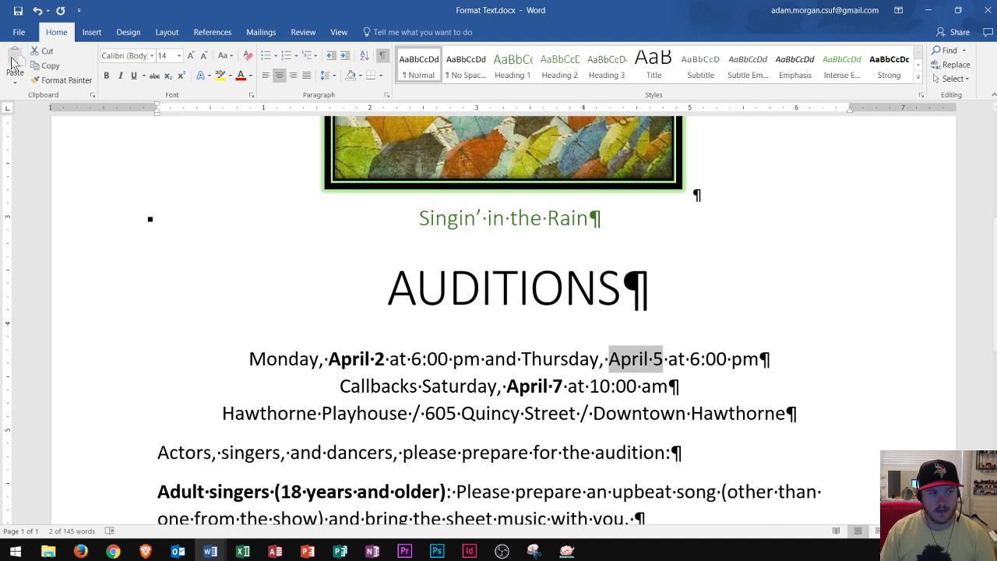
pyautogui.click(106, 78)
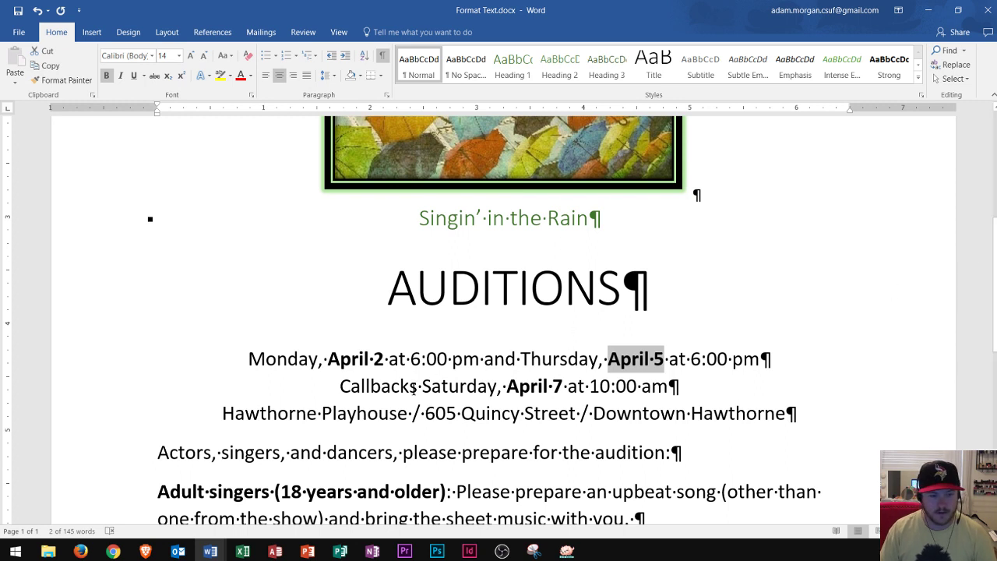
pyautogui.click(271, 451)
# Insert "as follows" before the colon in the sentence beginning "Actors, singers, and dancers"
pyautogui.scroll(-1, 350, 444)
pyautogui.scroll(-1, 350, 434)
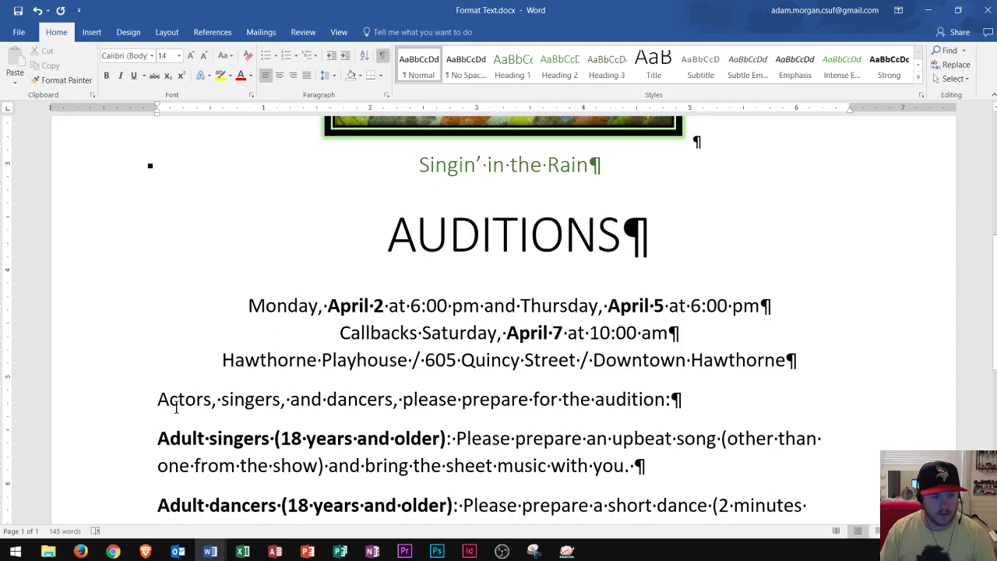
pyautogui.moveTo(159, 401); pyautogui.dragTo(666, 409)
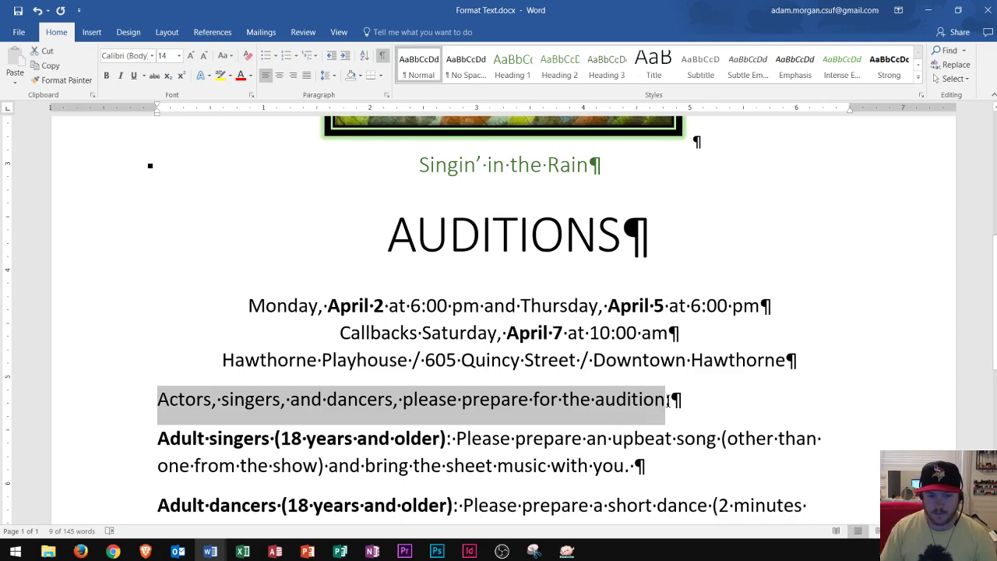
pyautogui.click(682, 399)
pyautogui.write('as followsw')
pyautogui.press('BackSpace')
pyautogui.press('BackSpace')
pyautogui.press('BackSpace')
pyautogui.press('BackSpace')
pyautogui.press('BackSpace')
pyautogui.press('BackSpace')
pyautogui.press('BackSpace')
pyautogui.press('BackSpace')
pyautogui.press('BackSpace')
pyautogui.press('BackSpace')
pyautogui.press('BackSpace')
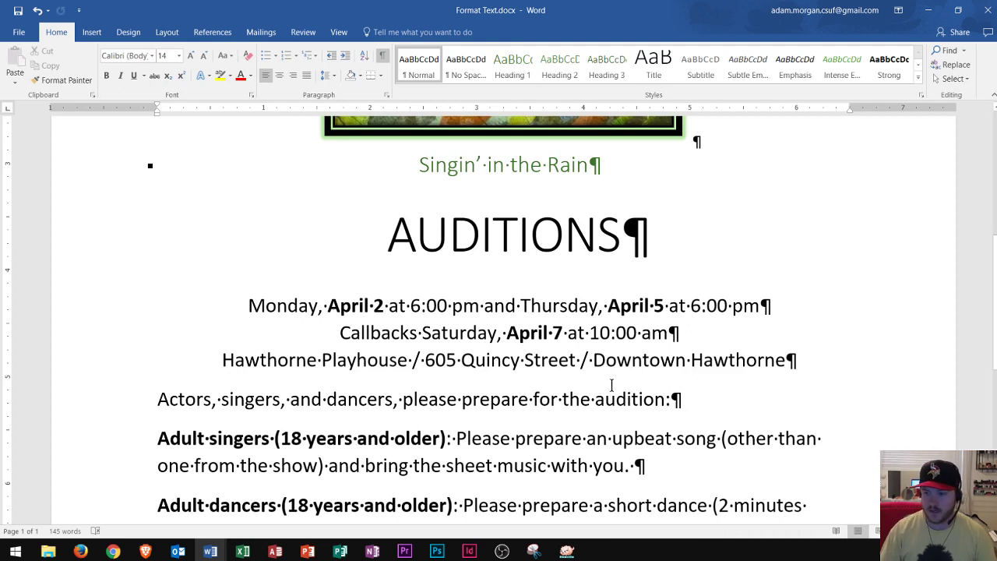
pyautogui.write('as fo')
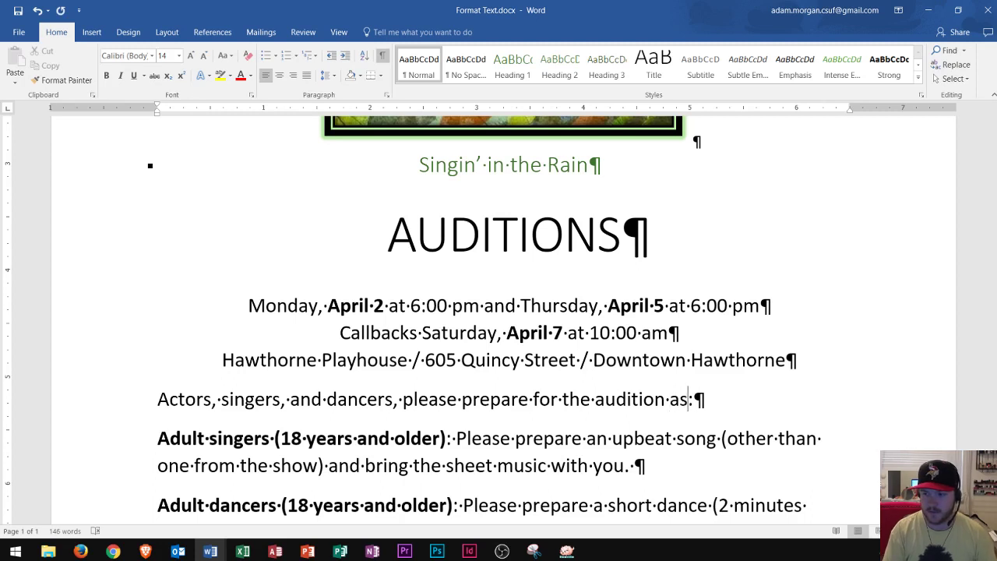
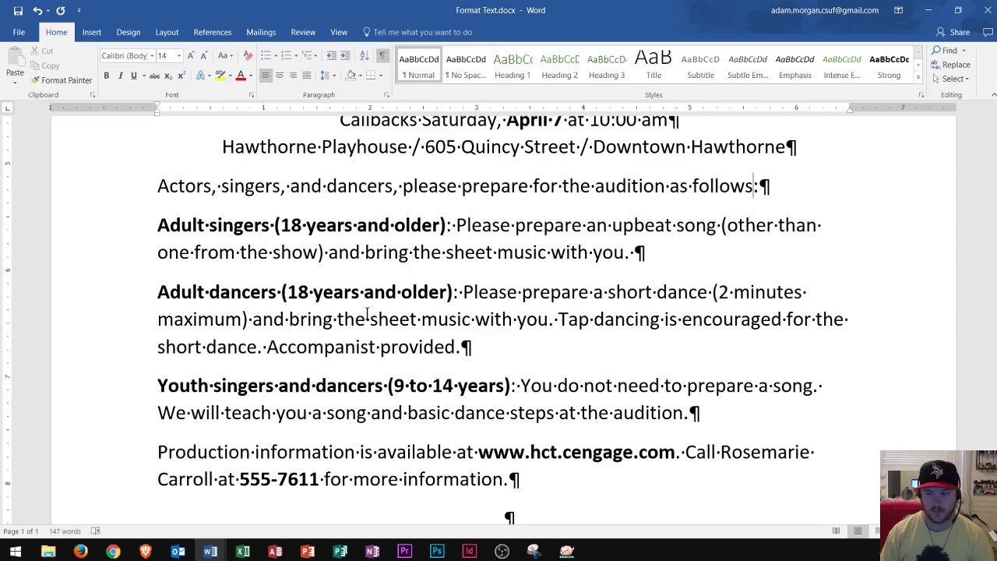
# Turn the adult singers, adult dancers, and youth singers and dancers paragraphs into a bulleted list
pyautogui.click(161, 225)
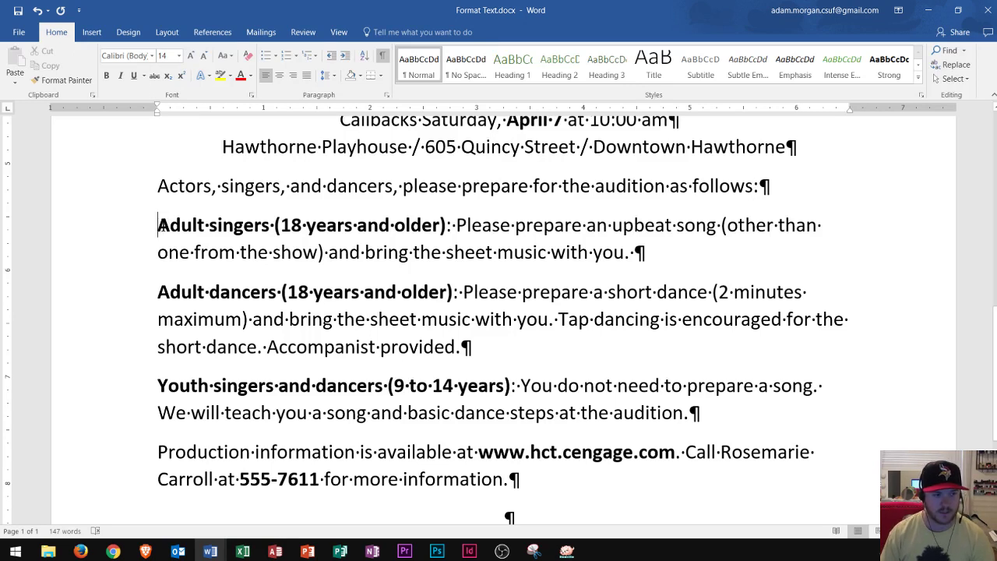
pyautogui.moveTo(160, 225); pyautogui.dragTo(704, 411)
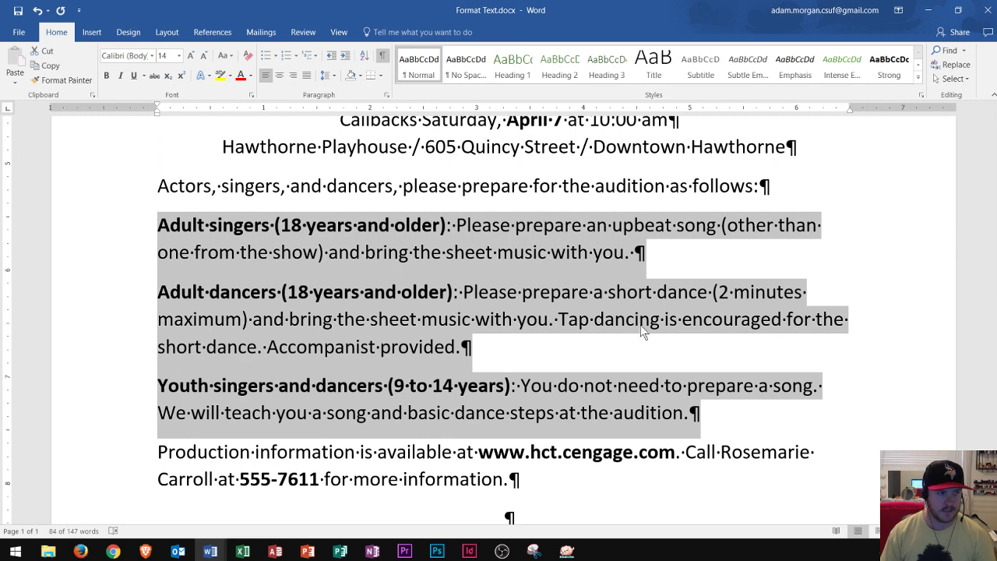
pyautogui.click(54, 35)
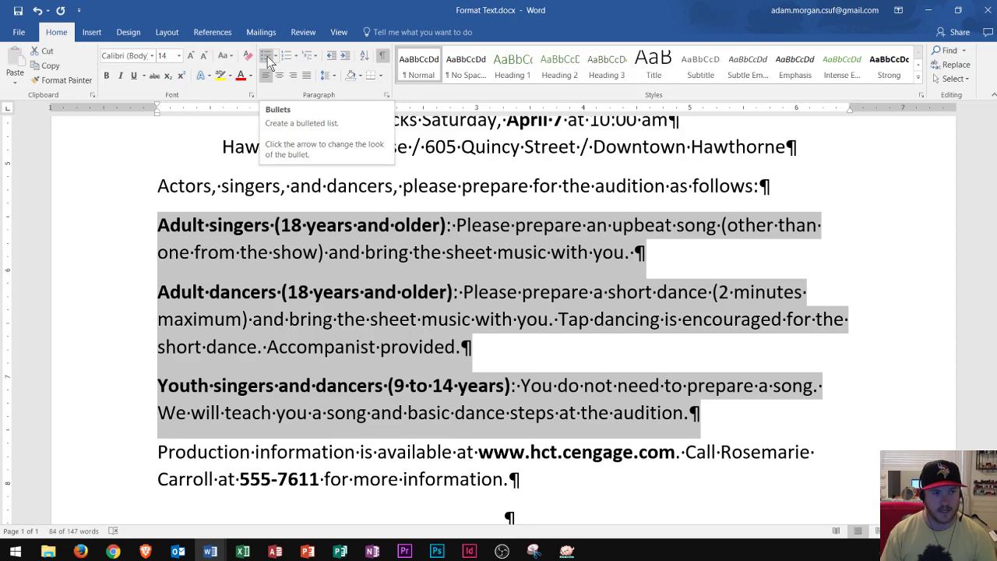
pyautogui.click(266, 56)
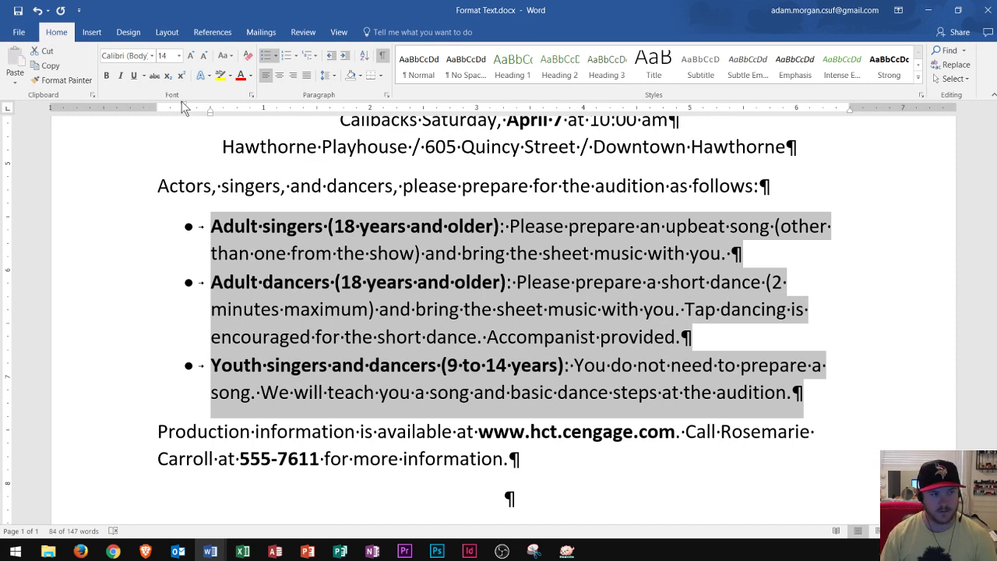
# Change the font of the three bulleted paragraphs to Cambria
pyautogui.click(122, 57)
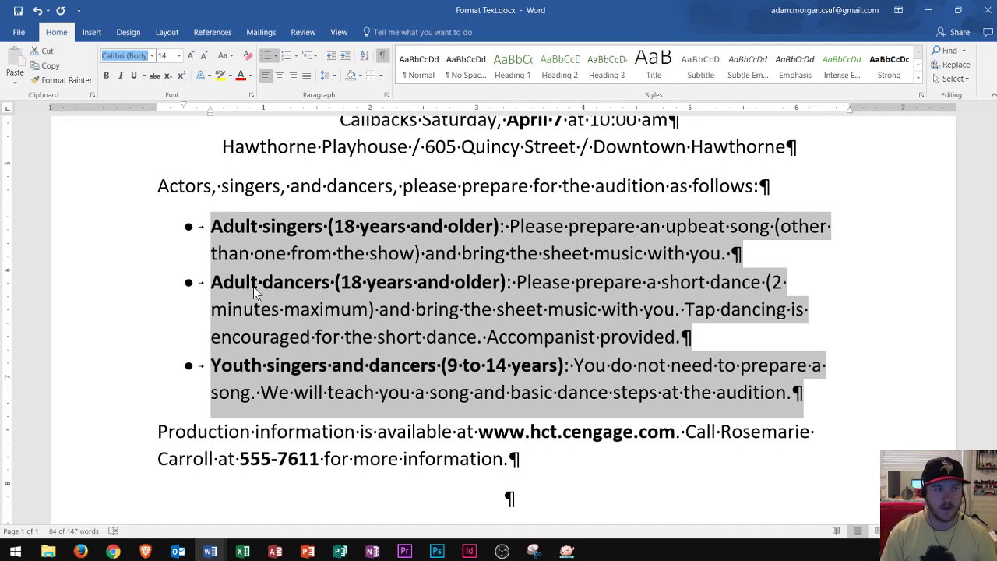
pyautogui.write('Cambria')
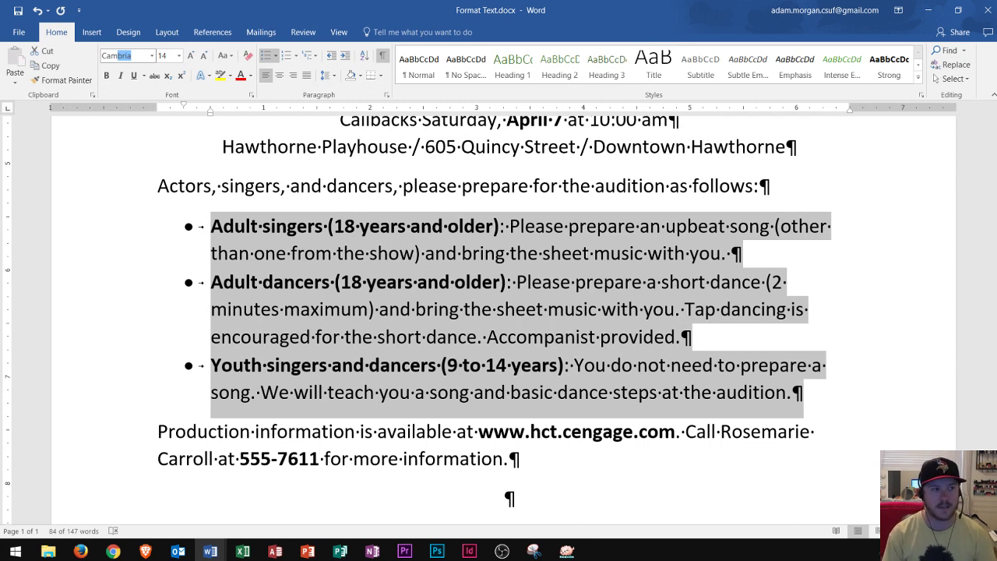
pyautogui.press('Return')
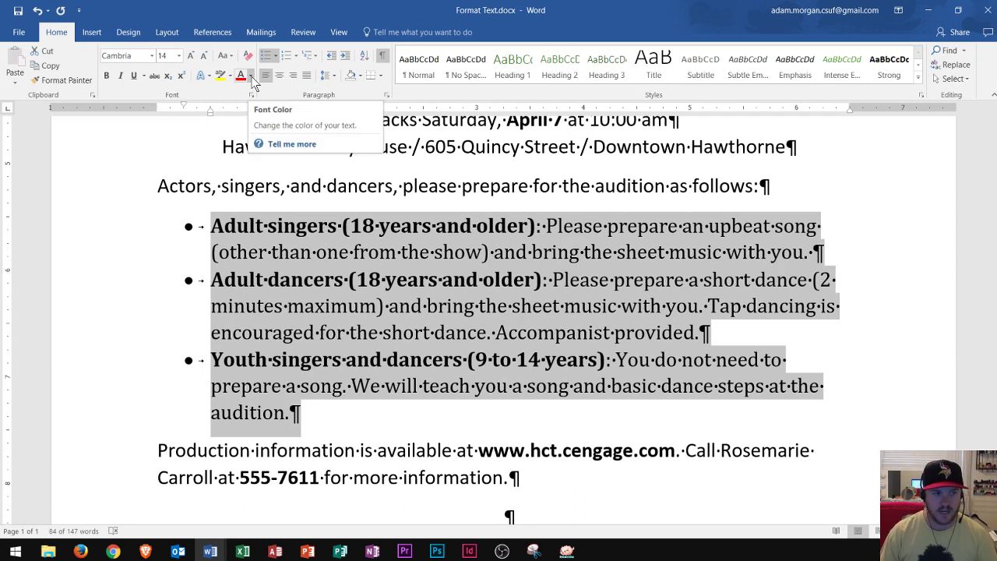
# Change the font color of the three bulleted paragraphs to Green, Accent 1, Darker 25%
pyautogui.click(250, 75)
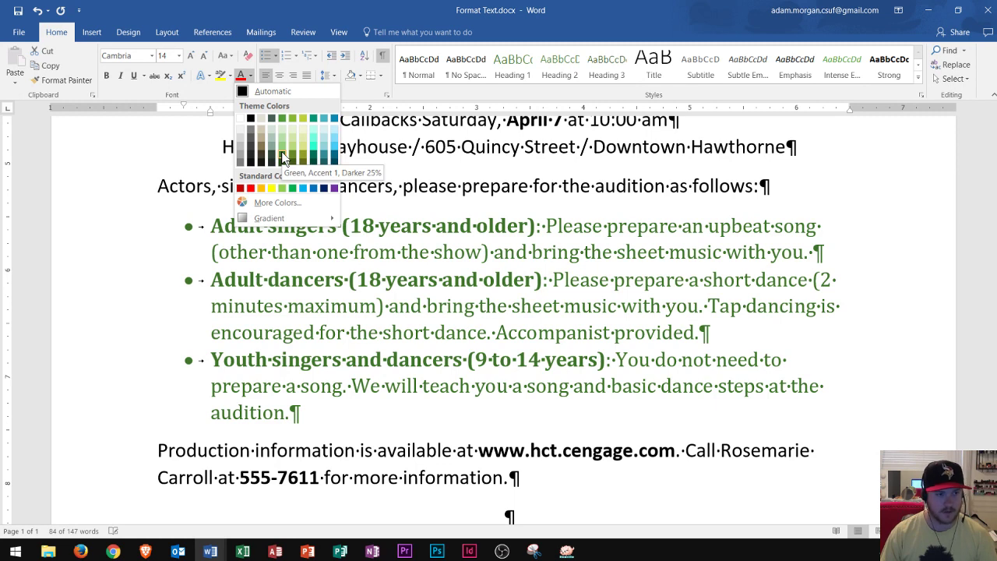
pyautogui.click(282, 151)
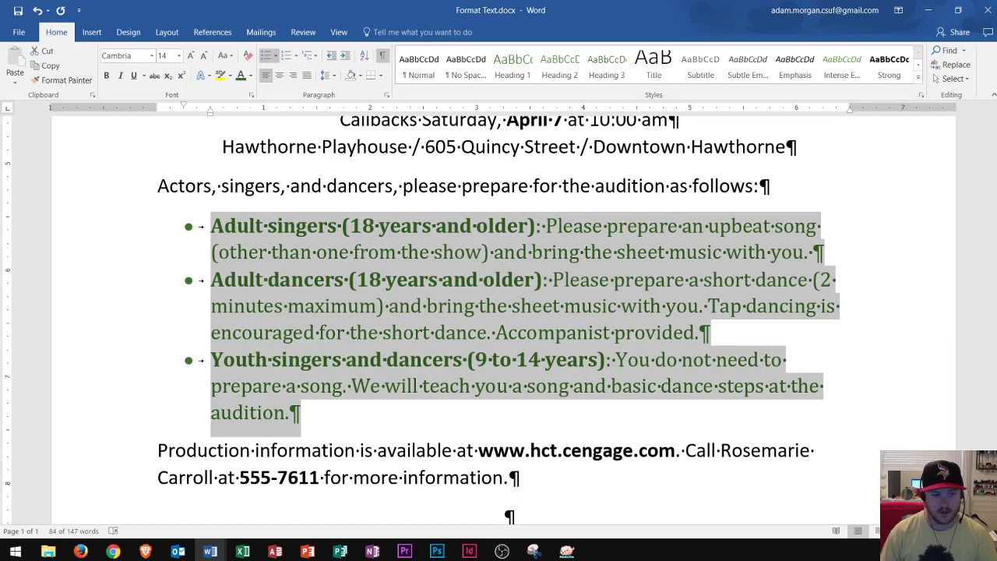
pyautogui.scroll(-5, 512, 283)
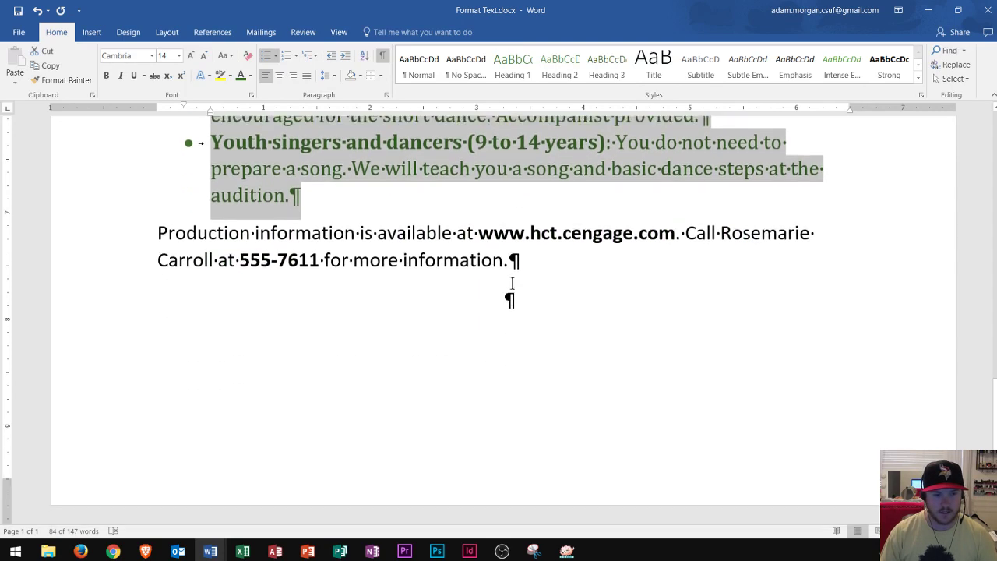
pyautogui.scroll(6, 511, 283)
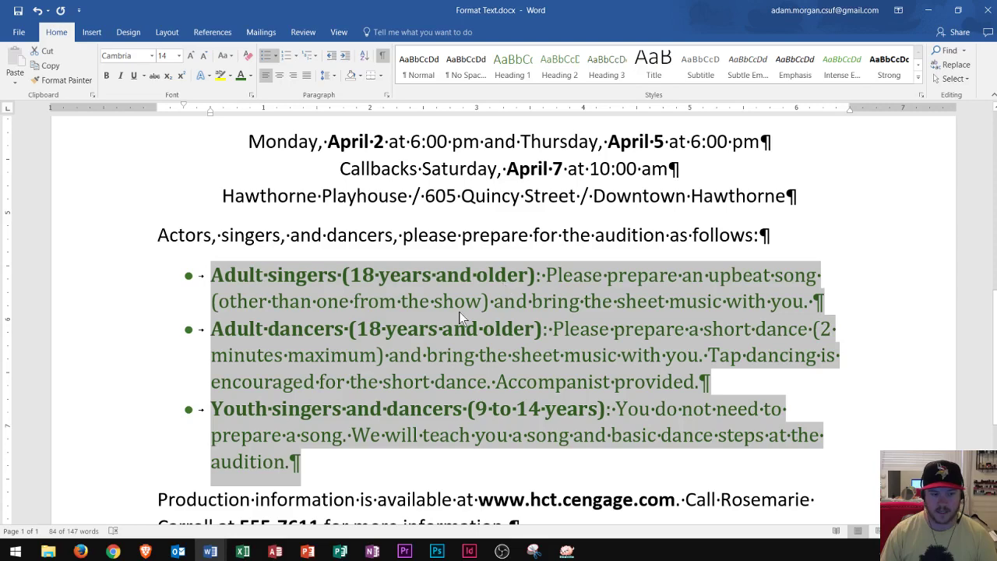
pyautogui.scroll(-1, 462, 293)
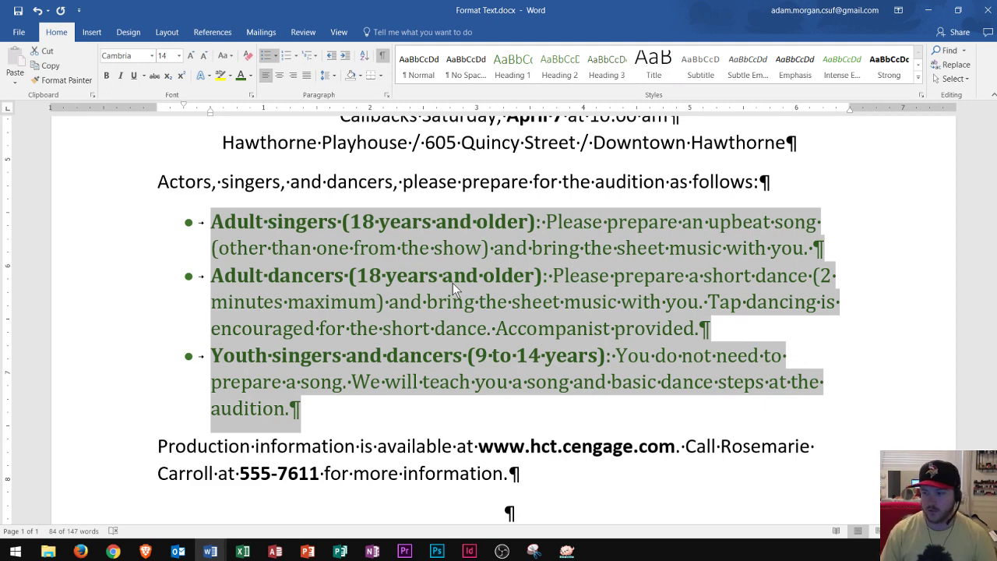
# Italicize the words "Tap dancing is encouraged" in the adult dancers bullet
pyautogui.click(395, 283)
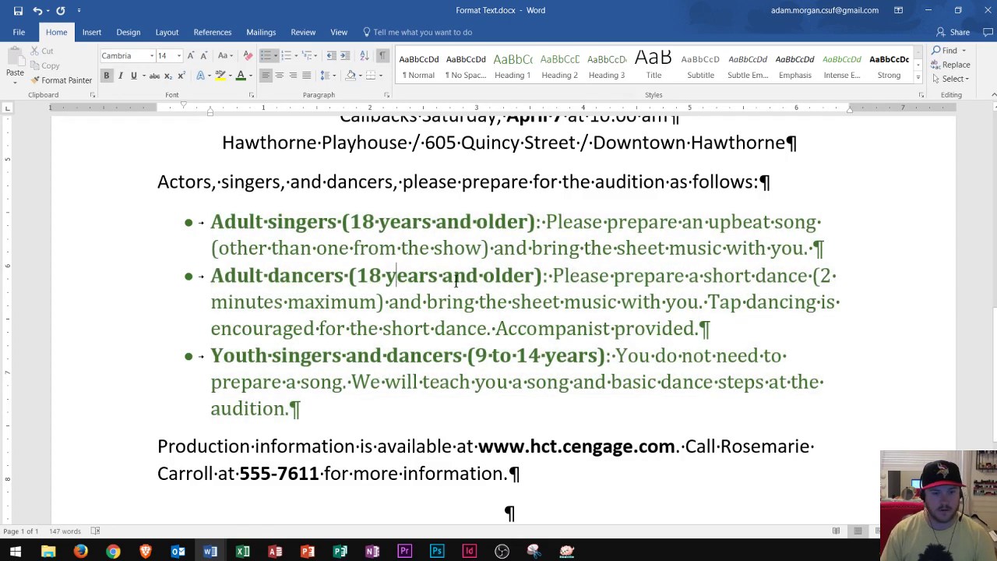
pyautogui.moveTo(216, 275); pyautogui.dragTo(491, 330)
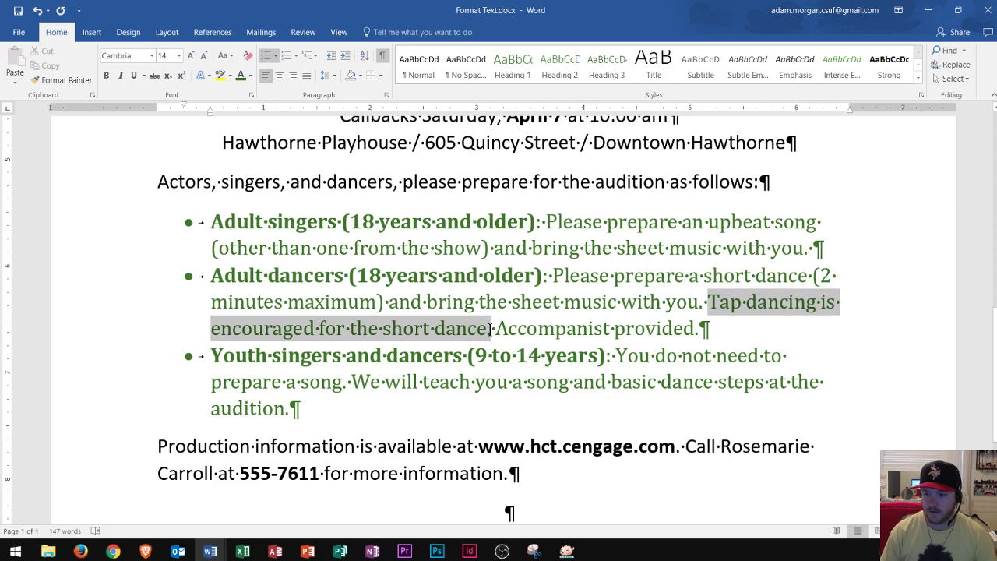
pyautogui.moveTo(490, 330); pyautogui.dragTo(316, 335)
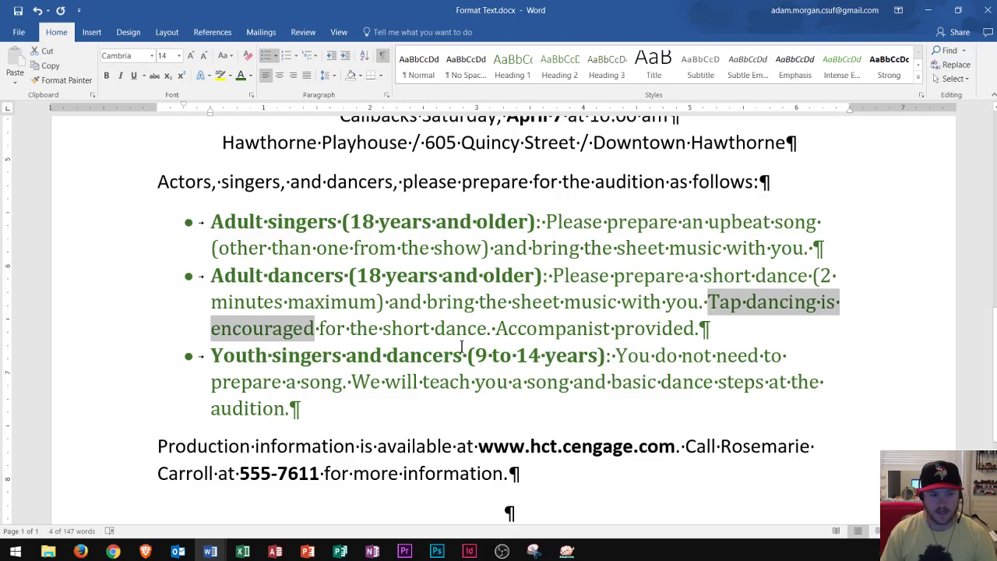
pyautogui.click(121, 78)
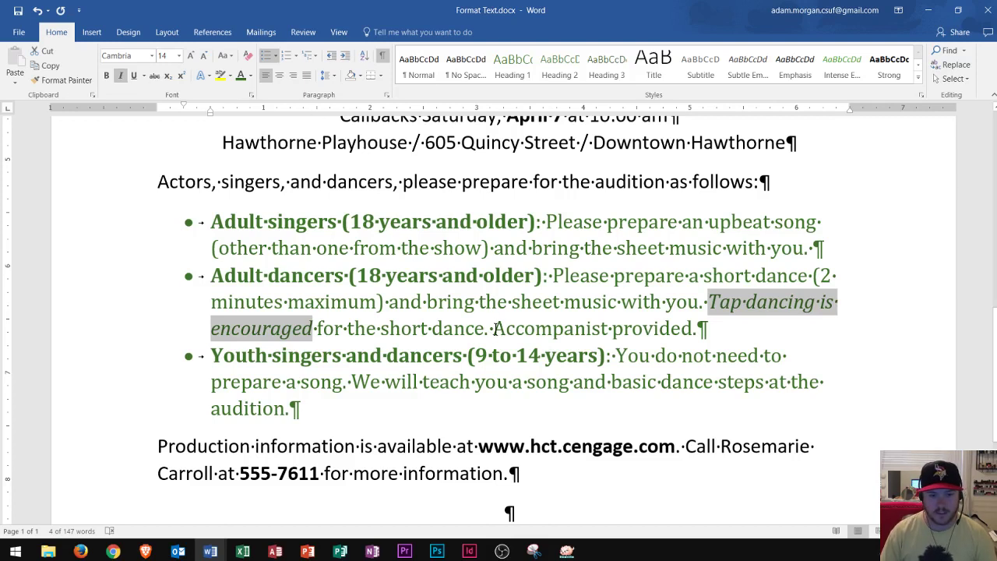
pyautogui.moveTo(495, 328); pyautogui.dragTo(707, 330)
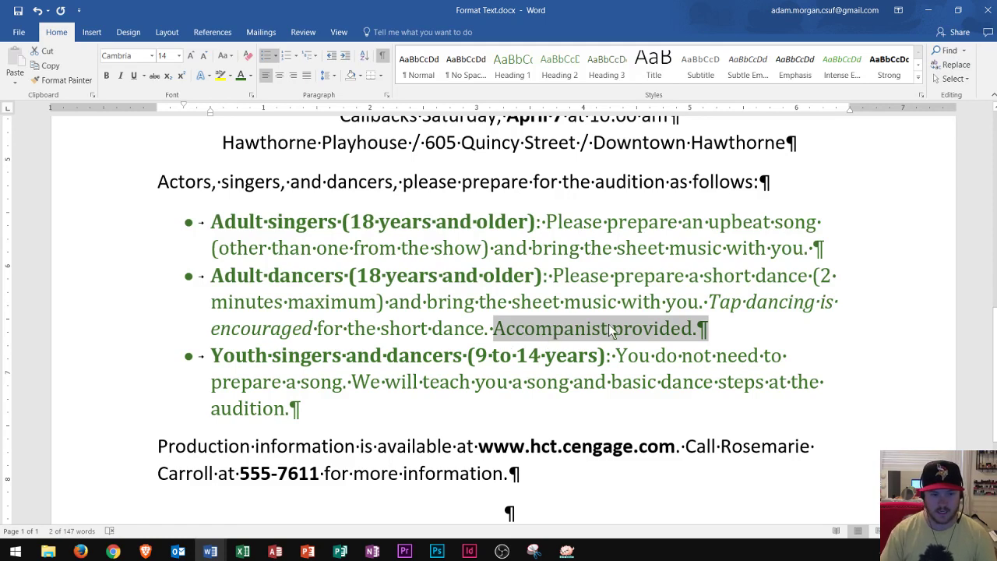
pyautogui.press('Delete')
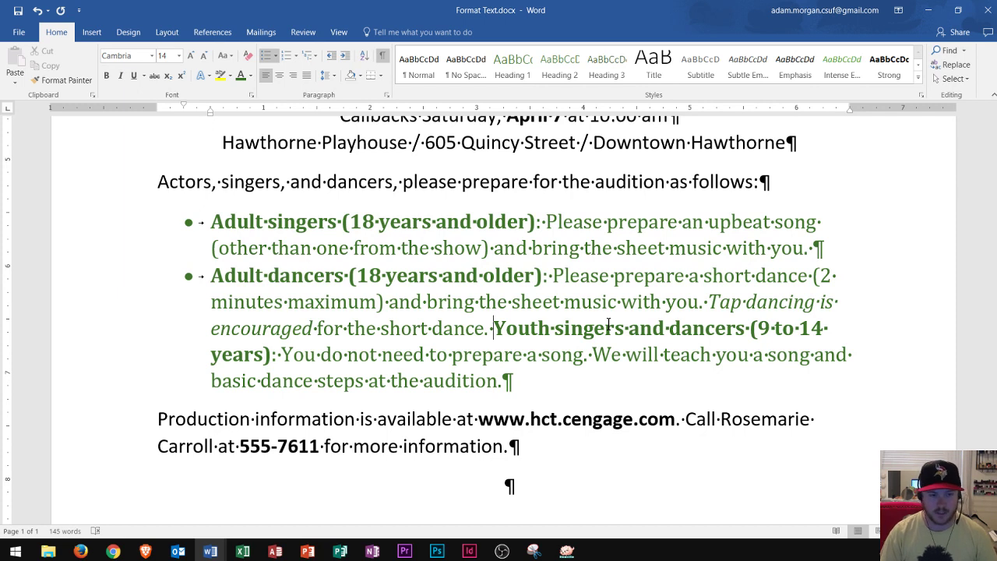
pyautogui.hotkey('ctrl', 'z')
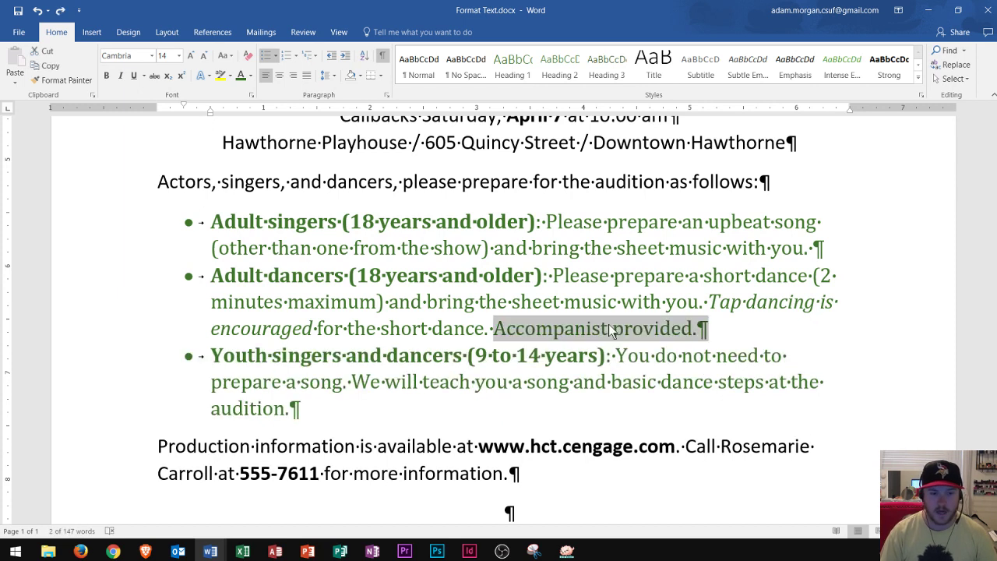
# Delete the sentence "Accompanist provided." from the adult dancers bullet, keeping its paragraph mark
pyautogui.click(696, 328)
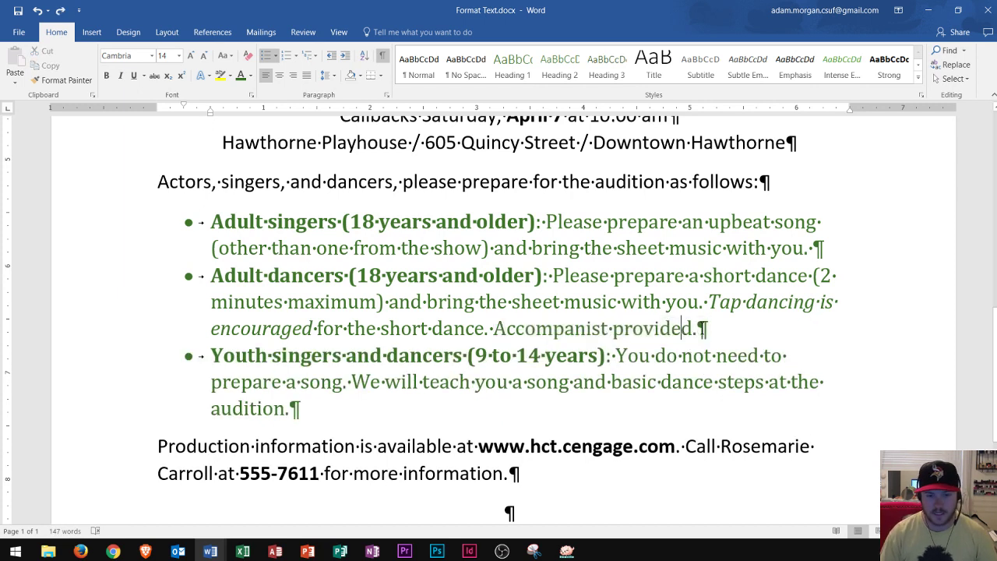
pyautogui.press('BackSpace')
pyautogui.press('BackSpace')
pyautogui.press('BackSpace')
pyautogui.press('BackSpace')
pyautogui.press('BackSpace')
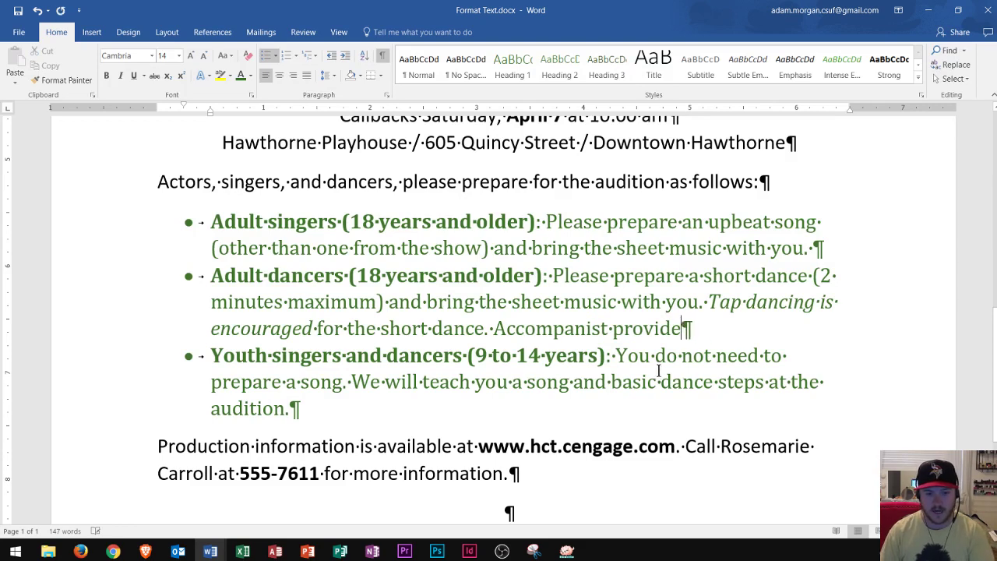
pyautogui.press('BackSpace')
pyautogui.press('BackSpace')
pyautogui.press('BackSpace')
pyautogui.press('BackSpace')
pyautogui.press('BackSpace')
pyautogui.press('BackSpace')
pyautogui.press('BackSpace')
pyautogui.press('BackSpace')
pyautogui.press('BackSpace')
pyautogui.press('BackSpace')
pyautogui.press('BackSpace')
pyautogui.press('BackSpace')
pyautogui.press('BackSpace')
pyautogui.press('BackSpace')
pyautogui.press('BackSpace')
pyautogui.press('BackSpace')
pyautogui.press('BackSpace')
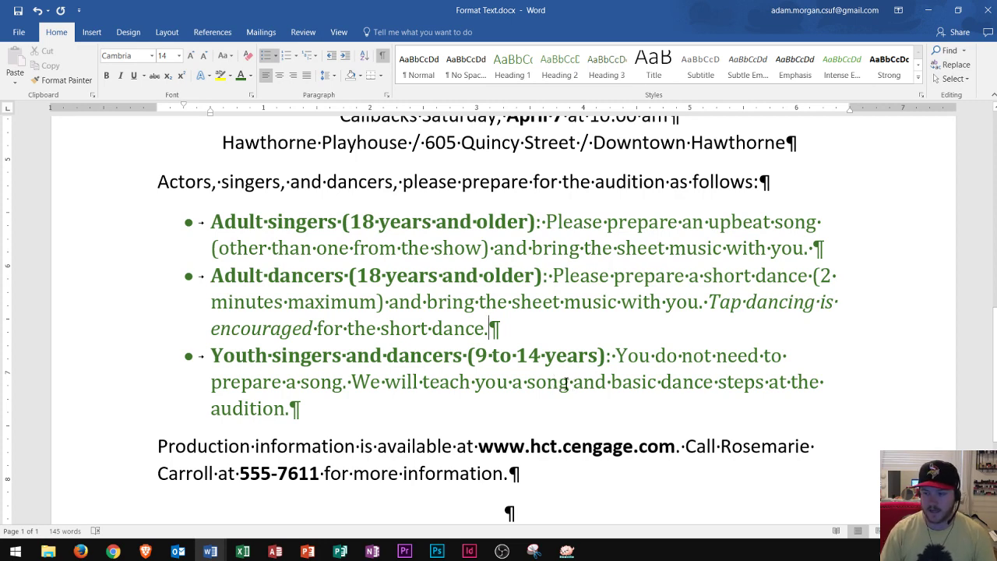
# Apply a yellow-green theme color text outline to both the web address and the phone number in the production information paragraph
pyautogui.scroll(-1, 498, 358)
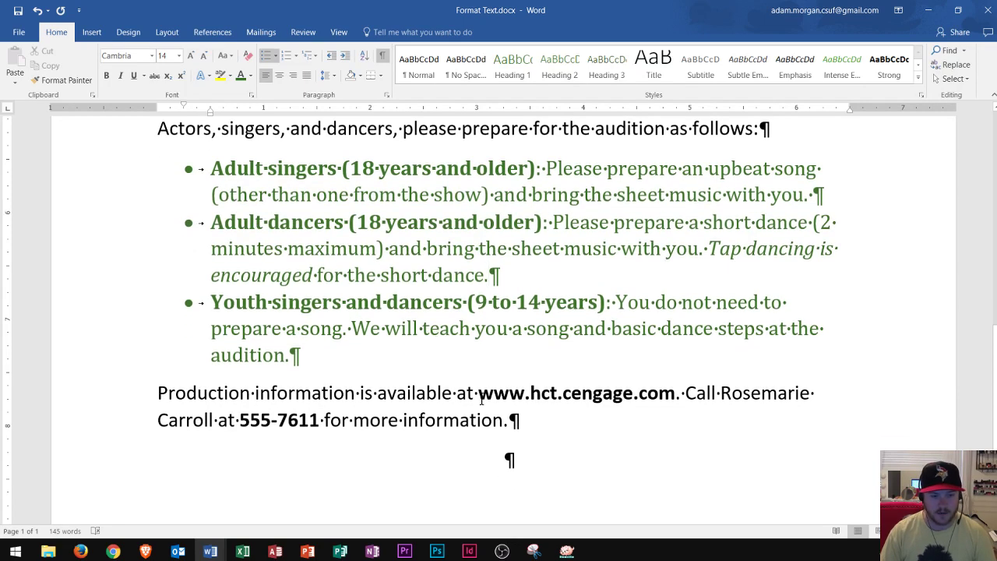
pyautogui.moveTo(479, 393); pyautogui.dragTo(658, 399)
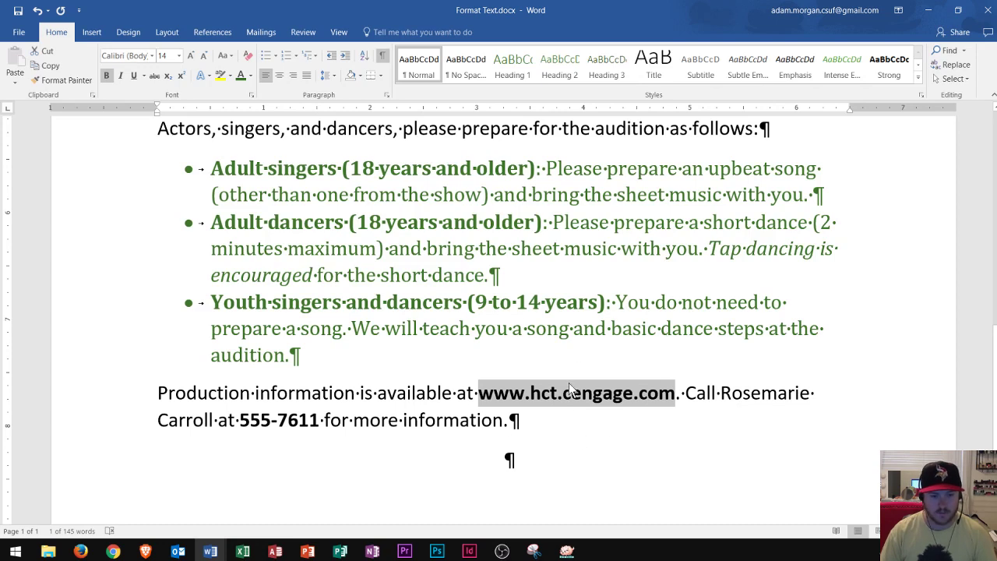
pyautogui.moveTo(482, 396); pyautogui.dragTo(675, 397)
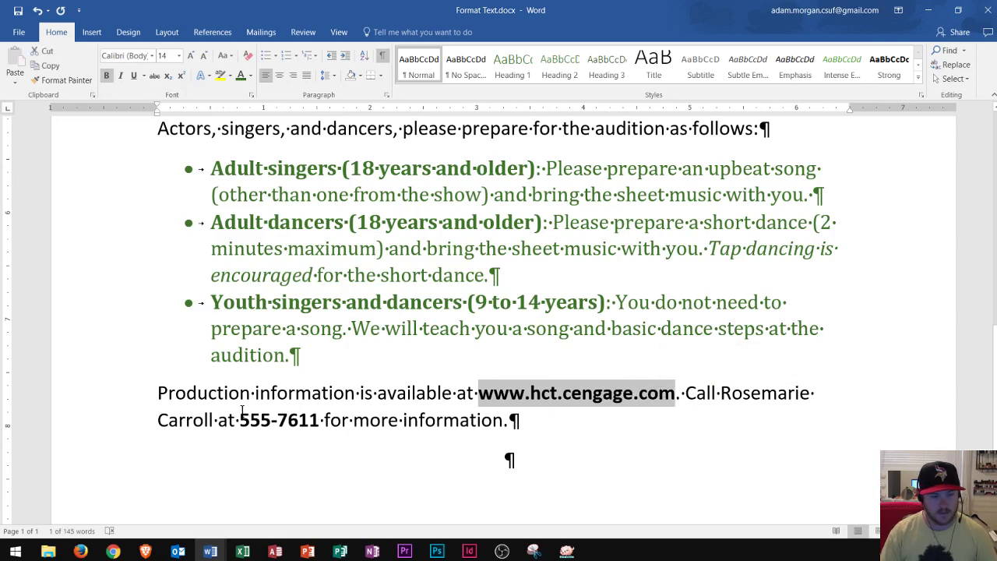
pyautogui.moveTo(240, 420); pyautogui.dragTo(310, 424)
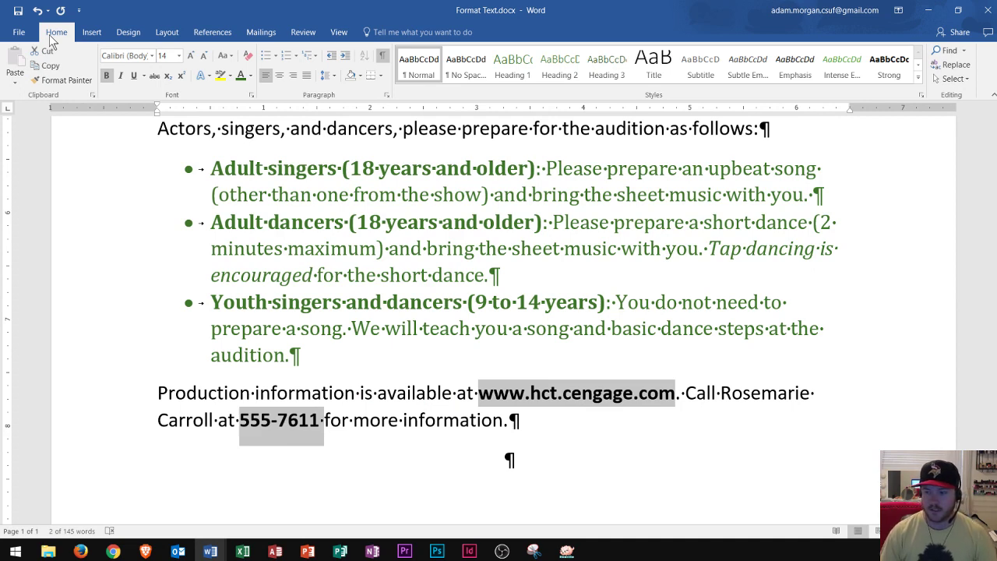
pyautogui.click(208, 81)
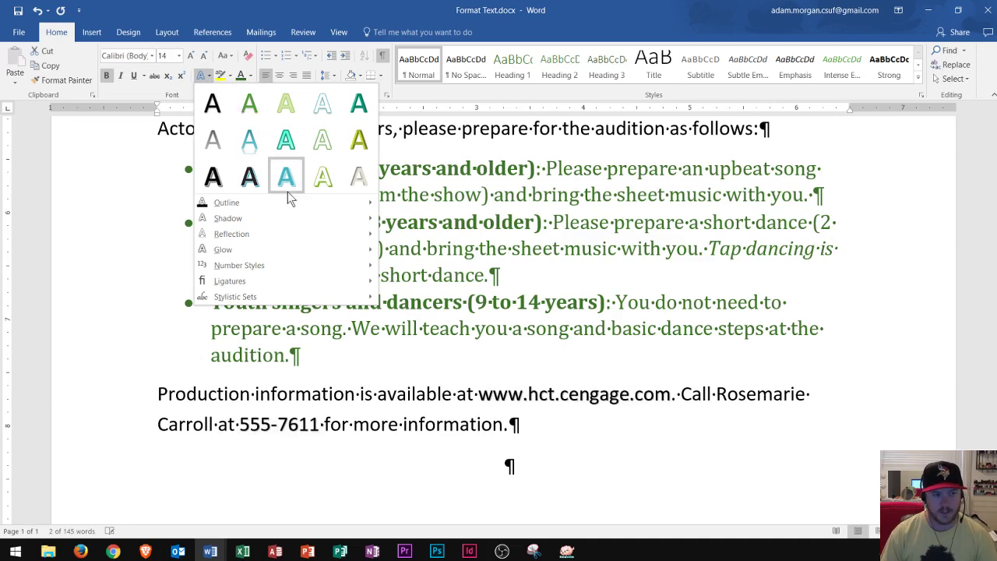
pyautogui.moveTo(317, 206)
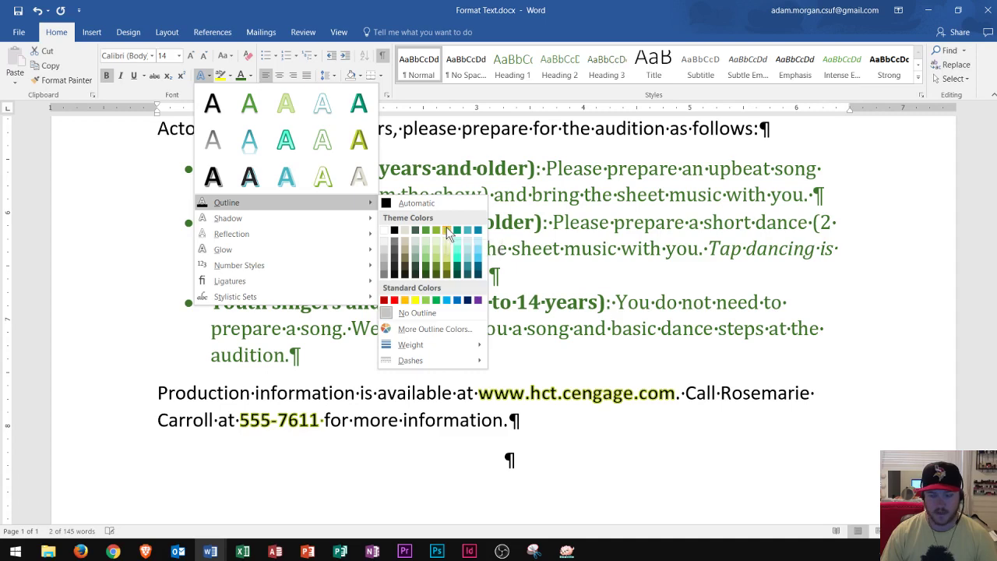
pyautogui.click(447, 231)
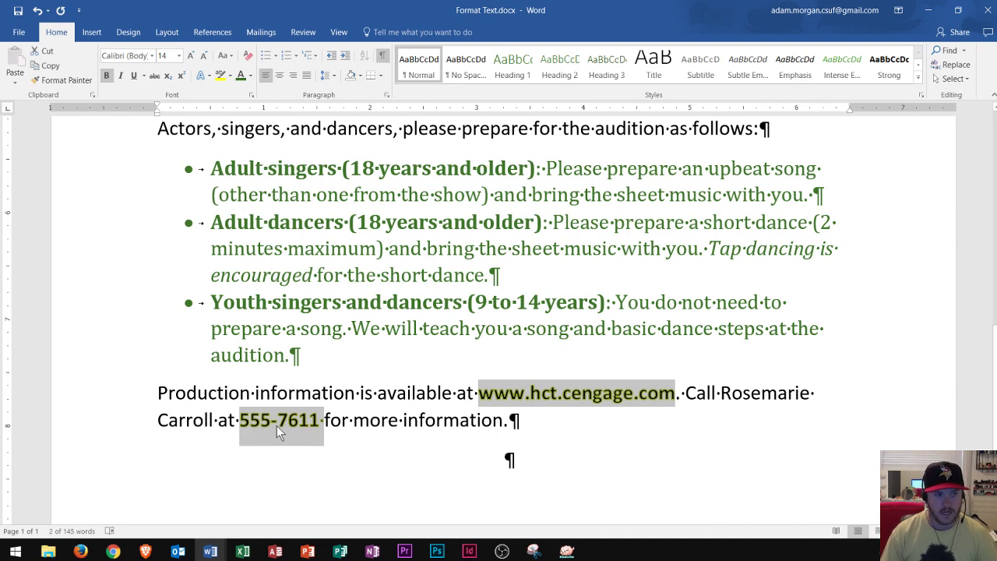
pyautogui.click(231, 76)
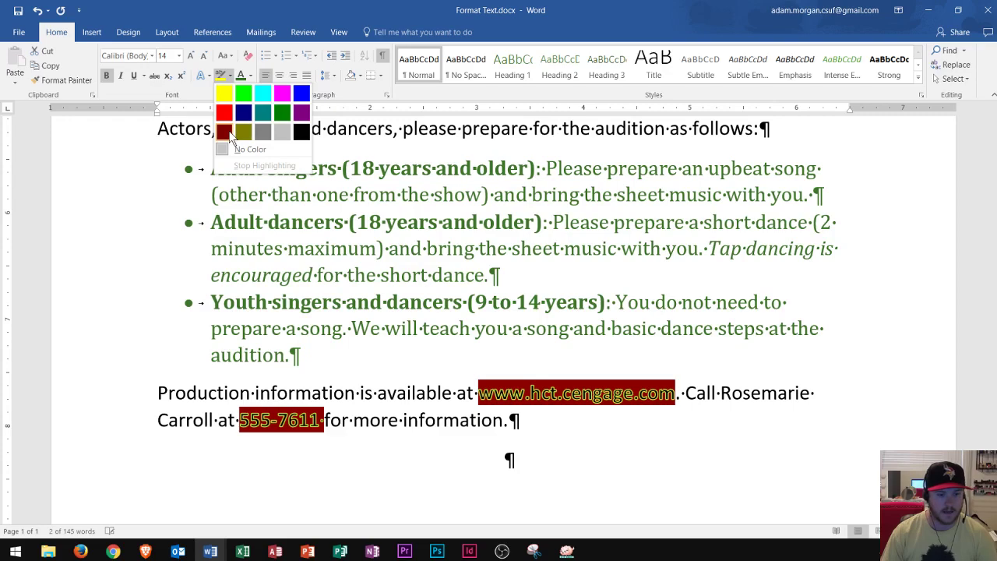
pyautogui.press('Escape')
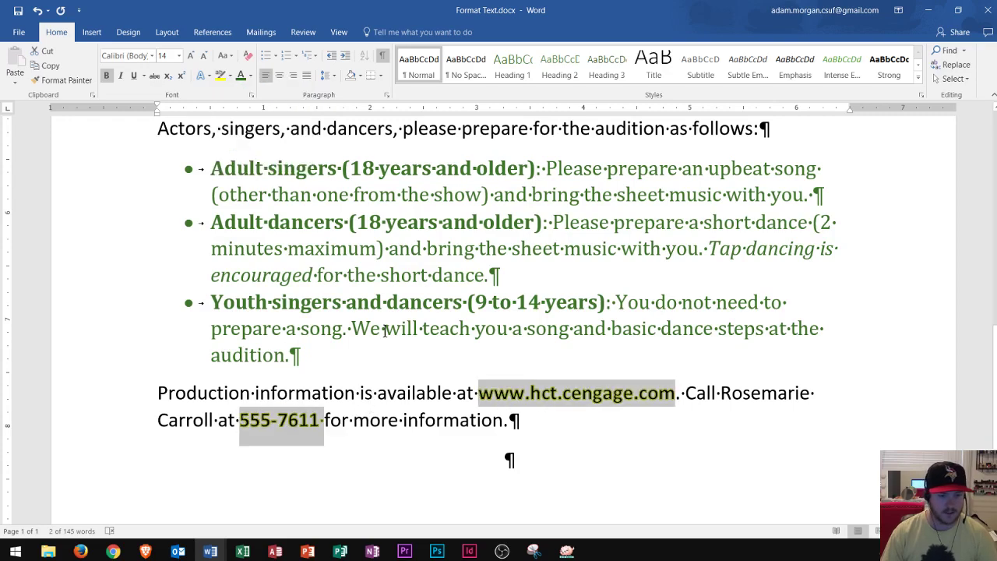
pyautogui.click(421, 331)
pyautogui.scroll(8, 413, 327)
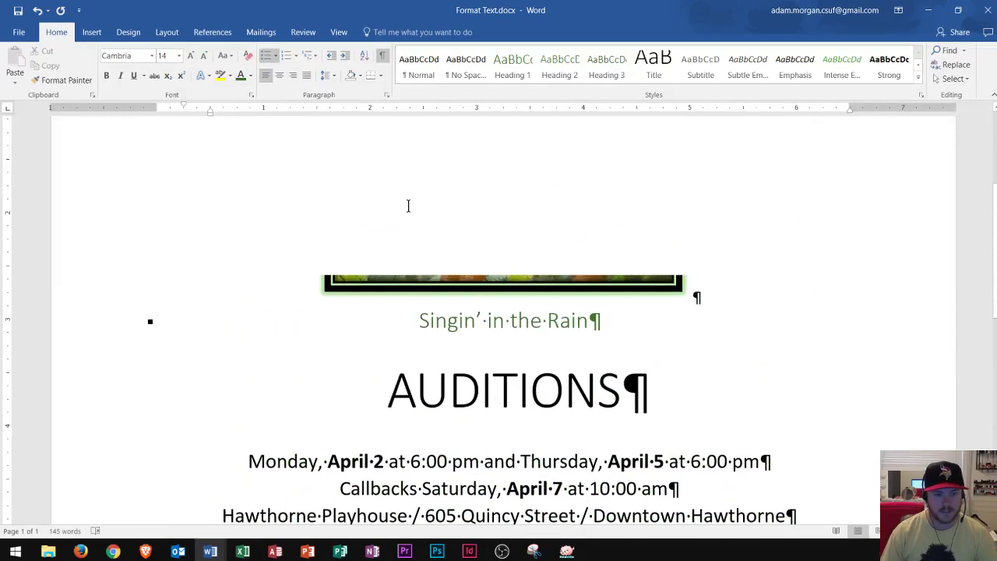
pyautogui.scroll(5, 407, 349)
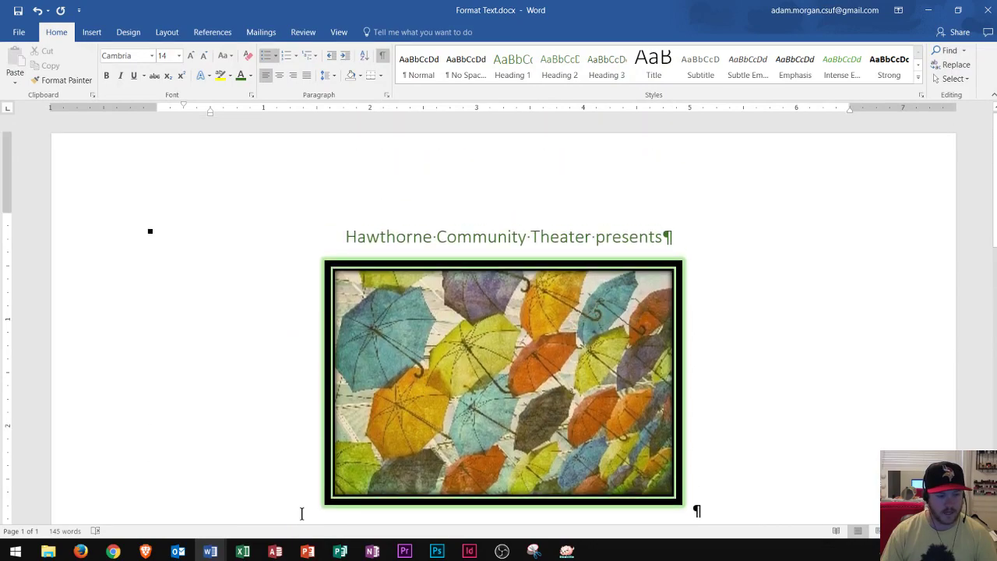
pyautogui.click(502, 550)
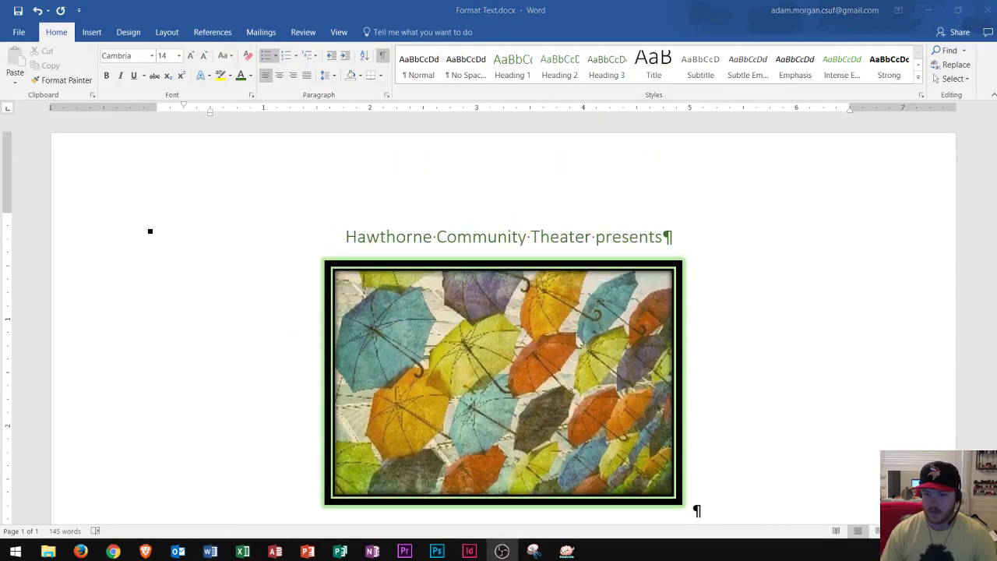